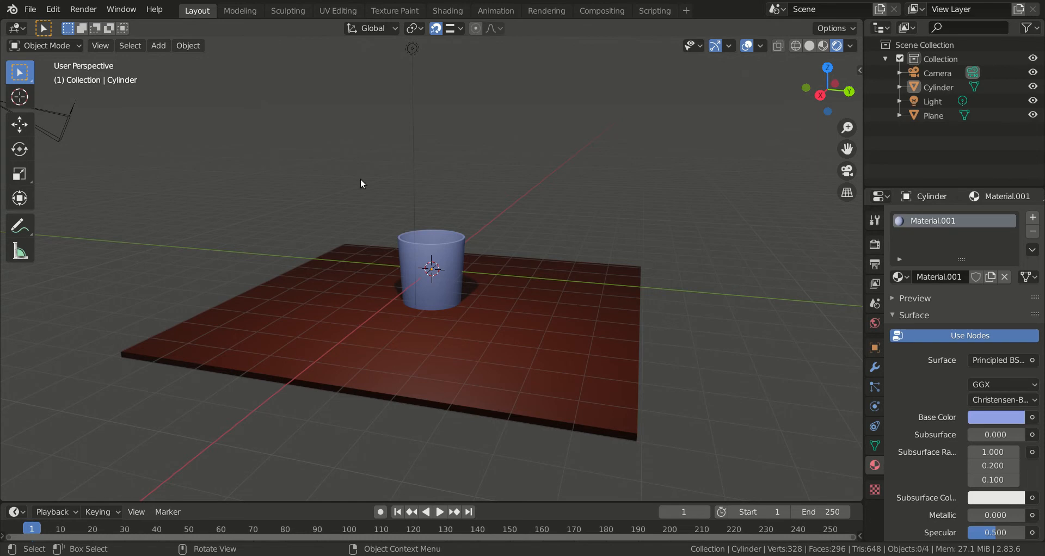
Examine the blue cup and the dark red table slab from several angles, checking each object's selection and material
left_click(451, 239)
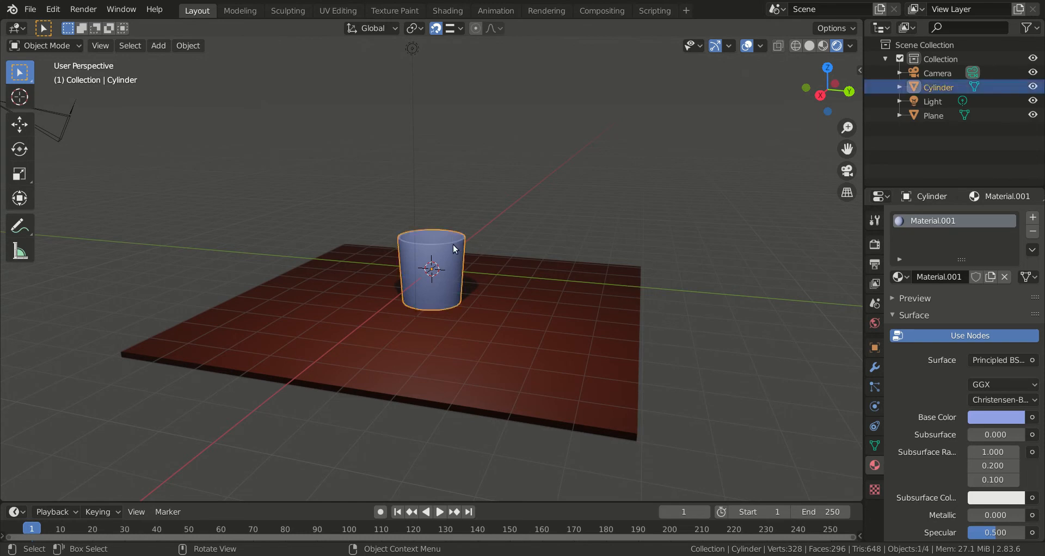
mouse_move(446, 241)
middle_mouse_down()
mouse_move(453, 331)
mouse_move(449, 248)
mouse_move(459, 231)
middle_mouse_up()
left_click(475, 295)
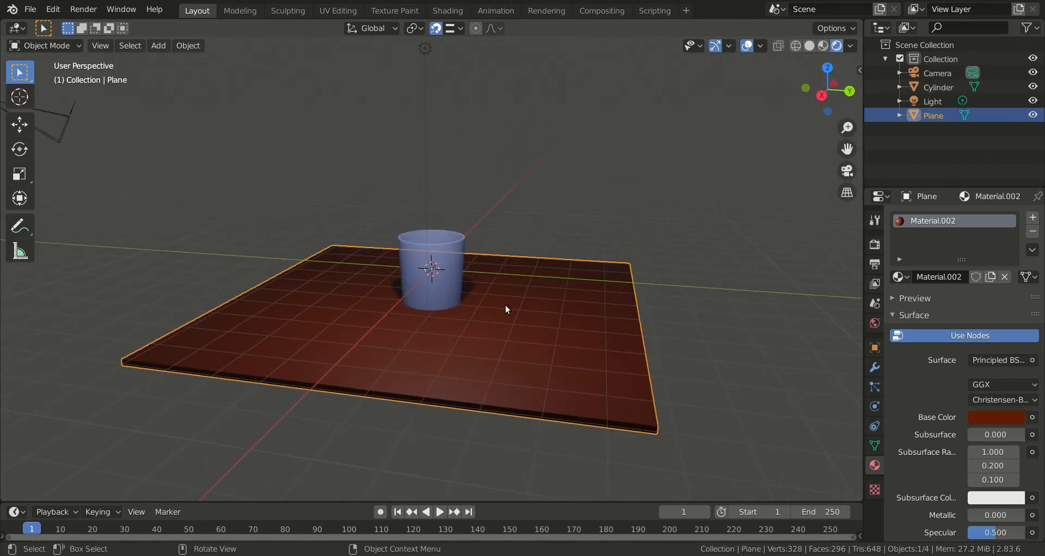
mouse_move(542, 296)
middle_mouse_down()
mouse_move(516, 262)
mouse_move(545, 275)
mouse_move(529, 274)
mouse_move(532, 301)
middle_mouse_up()
mouse_move(499, 225)
middle_mouse_down()
mouse_move(498, 214)
mouse_move(485, 219)
middle_mouse_up()
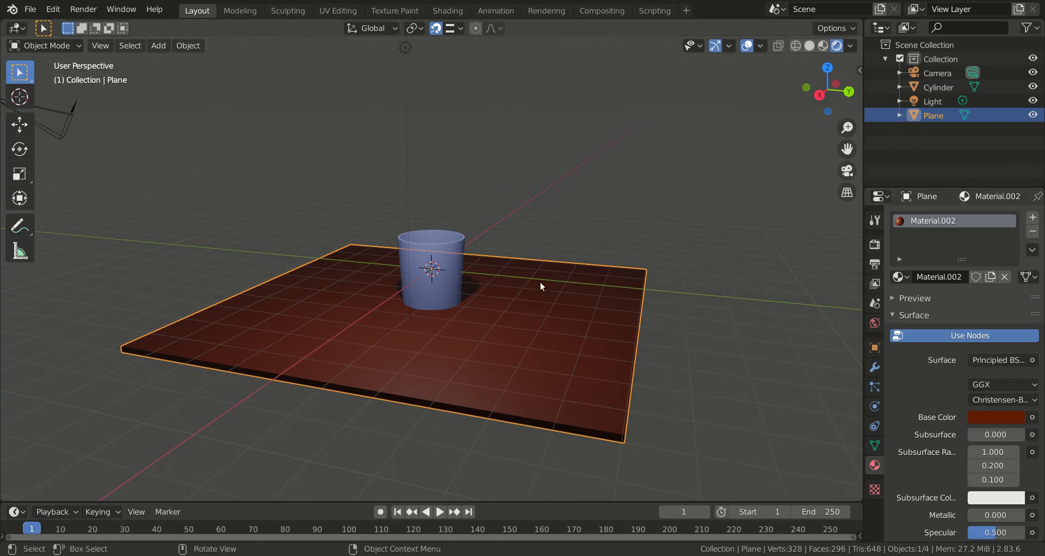
mouse_move(554, 319)
middle_mouse_down()
mouse_move(537, 300)
mouse_move(551, 323)
middle_mouse_up()
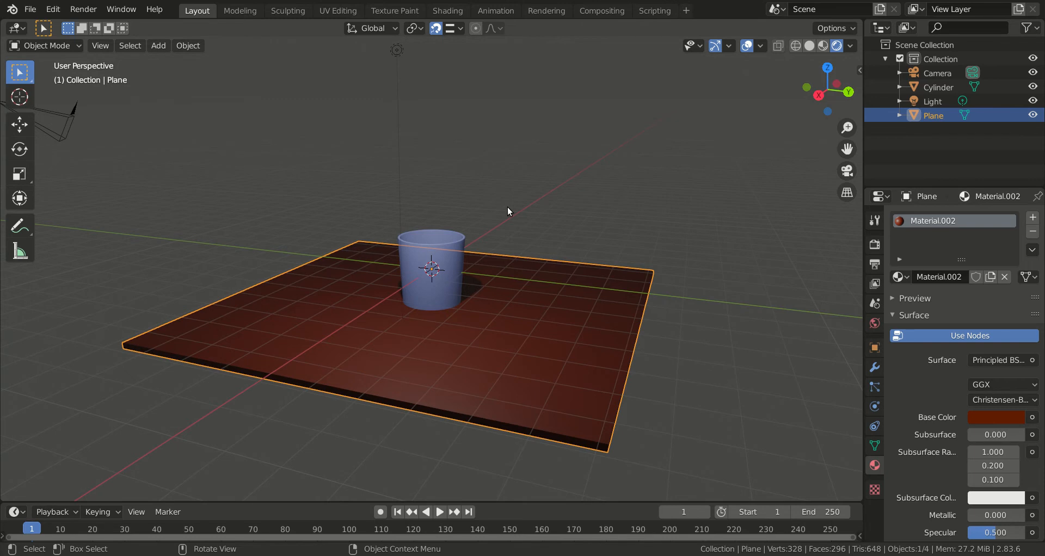
mouse_move(517, 198)
middle_mouse_down()
mouse_move(541, 229)
mouse_move(525, 217)
mouse_move(517, 180)
middle_mouse_up()
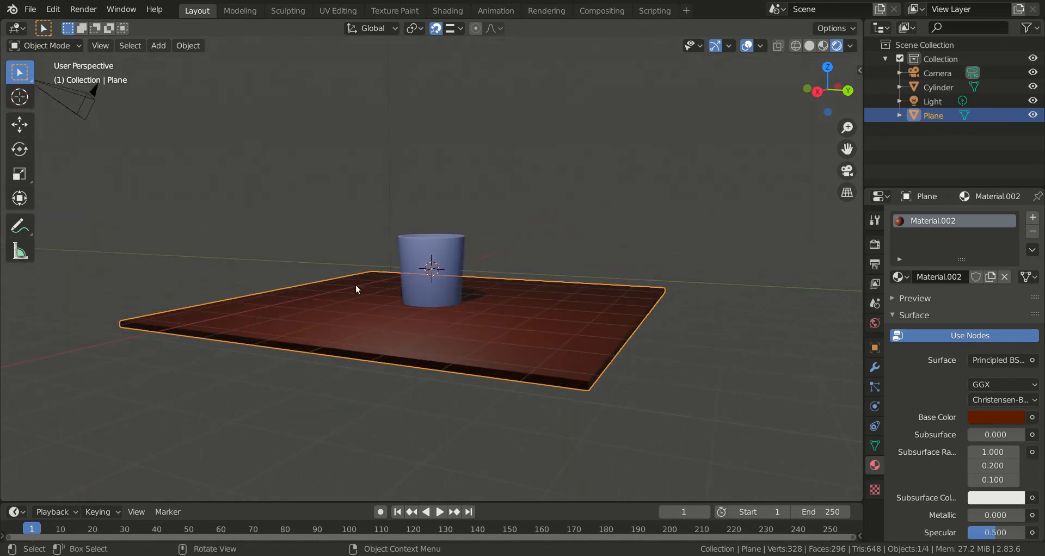
mouse_move(550, 324)
middle_mouse_down()
mouse_move(562, 345)
mouse_move(553, 329)
middle_mouse_up()
left_click(517, 221)
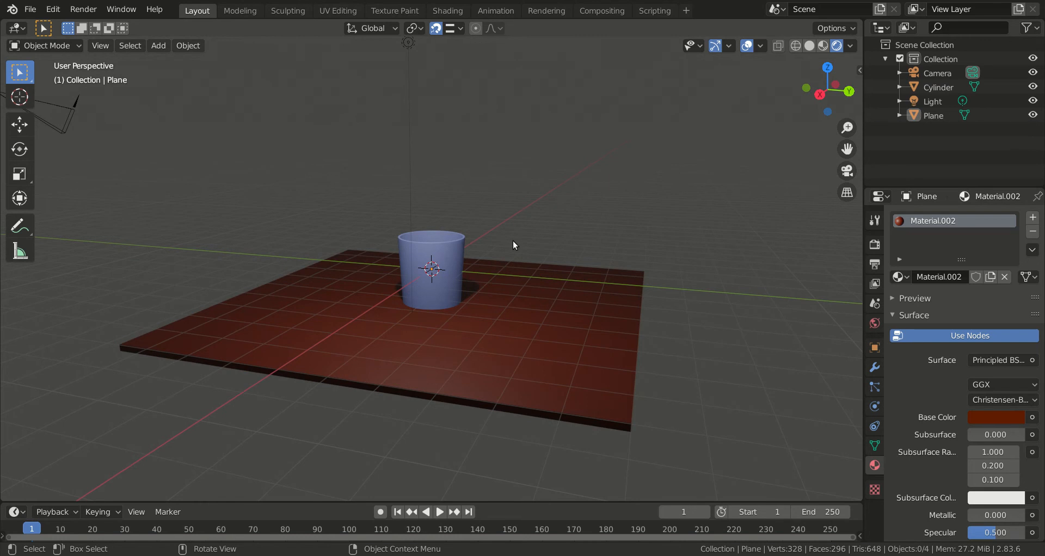
middle_click_drag(501, 245, 507, 252)
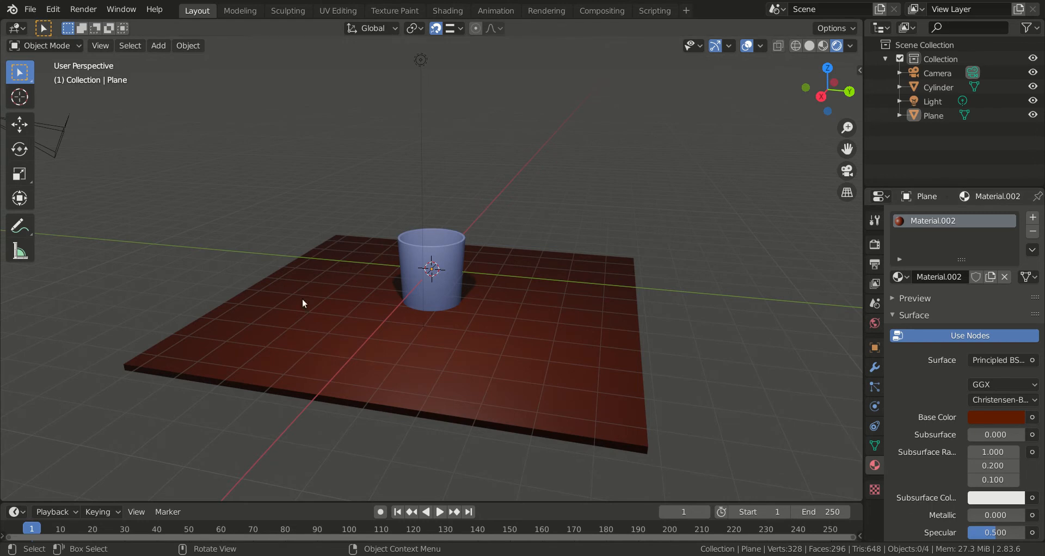
middle_click_drag(496, 272, 394, 254)
middle_click_drag(543, 240, 534, 258)
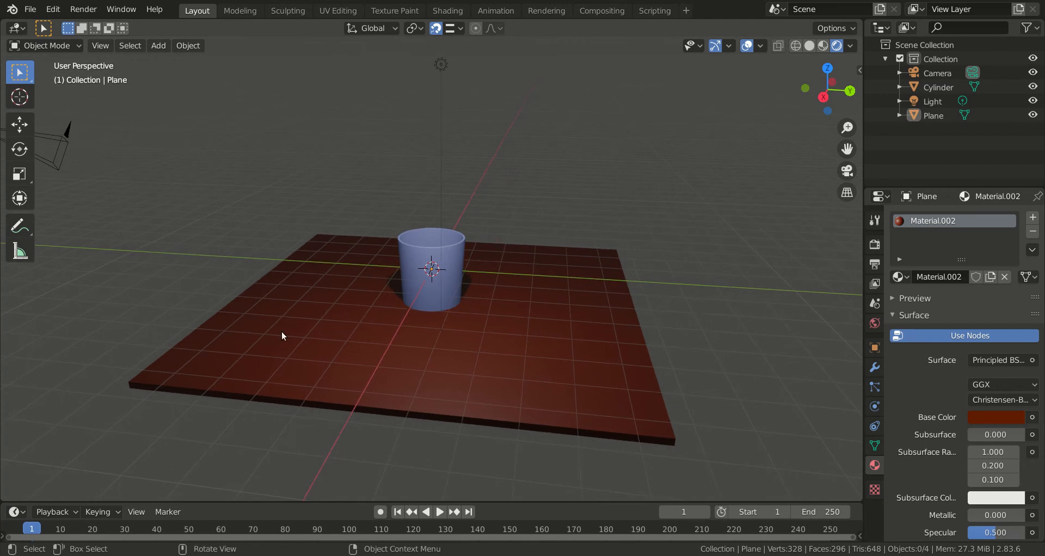
left_click(581, 317)
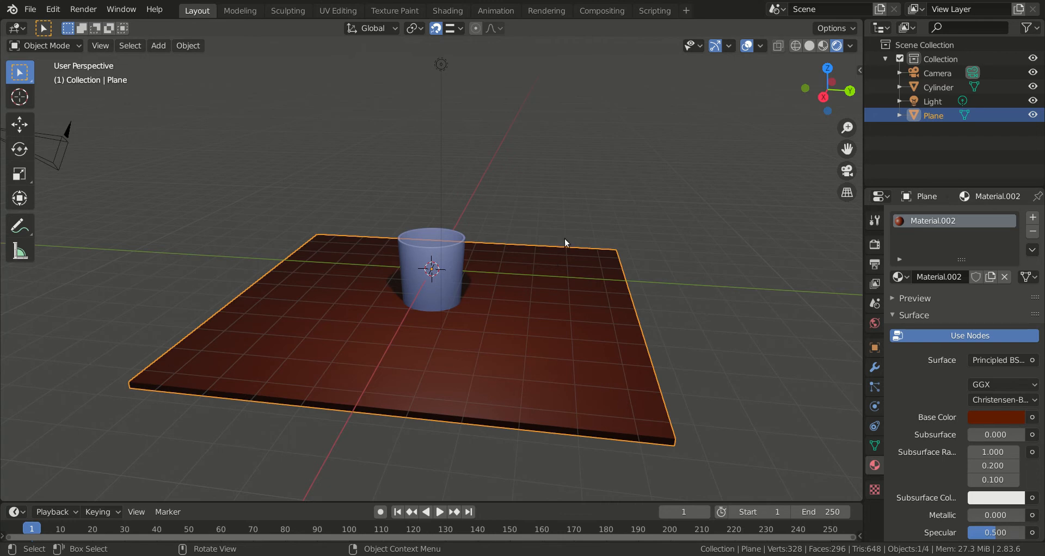
mouse_move(438, 243)
middle_mouse_down()
mouse_move(448, 233)
mouse_move(413, 226)
mouse_move(453, 308)
mouse_move(441, 250)
middle_mouse_up()
left_click(443, 241)
middle_click_drag(441, 216, 437, 194)
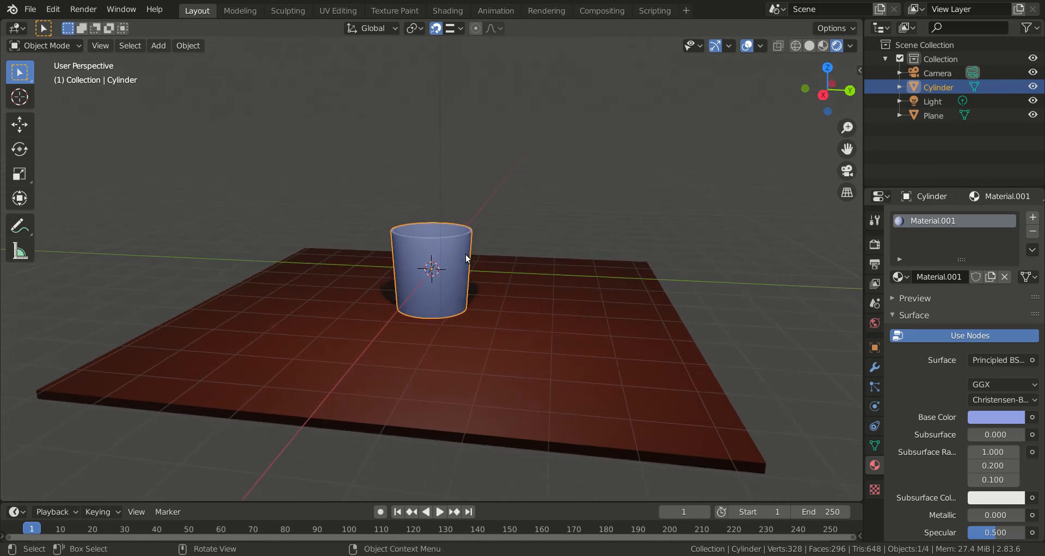
left_click(514, 218)
middle_click_drag(514, 216, 496, 226)
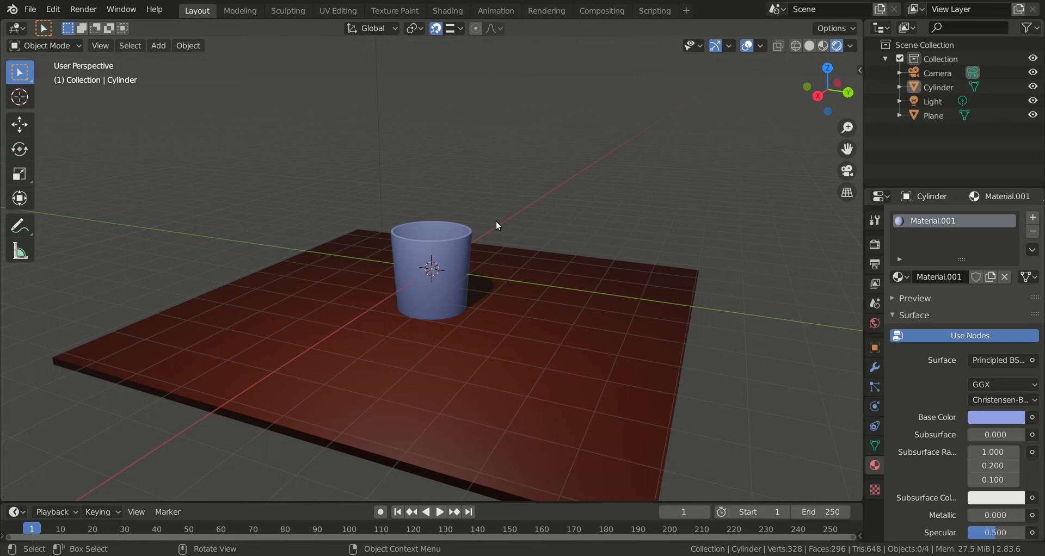
middle_click_drag(495, 250, 554, 277)
left_click(446, 237)
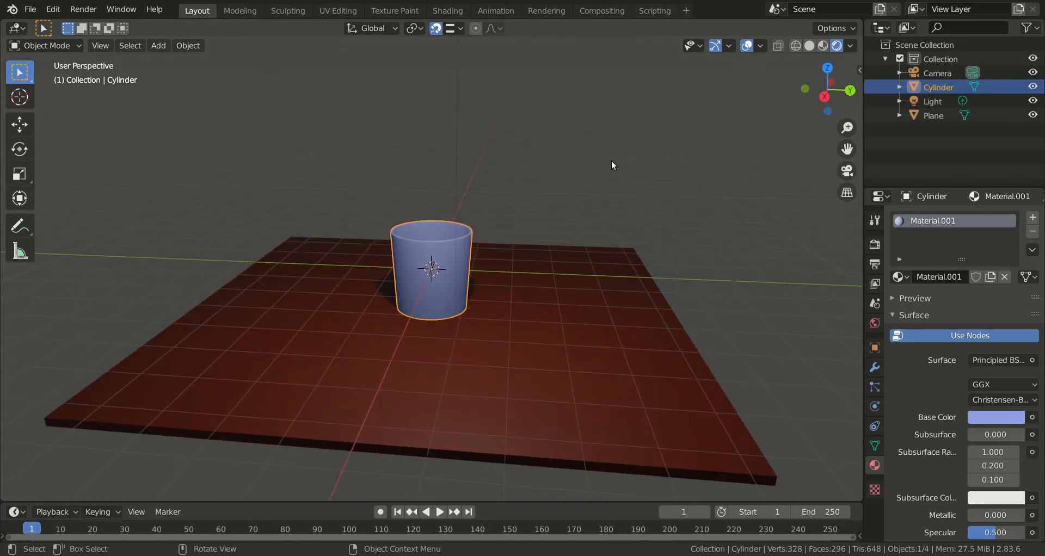
left_click(627, 176)
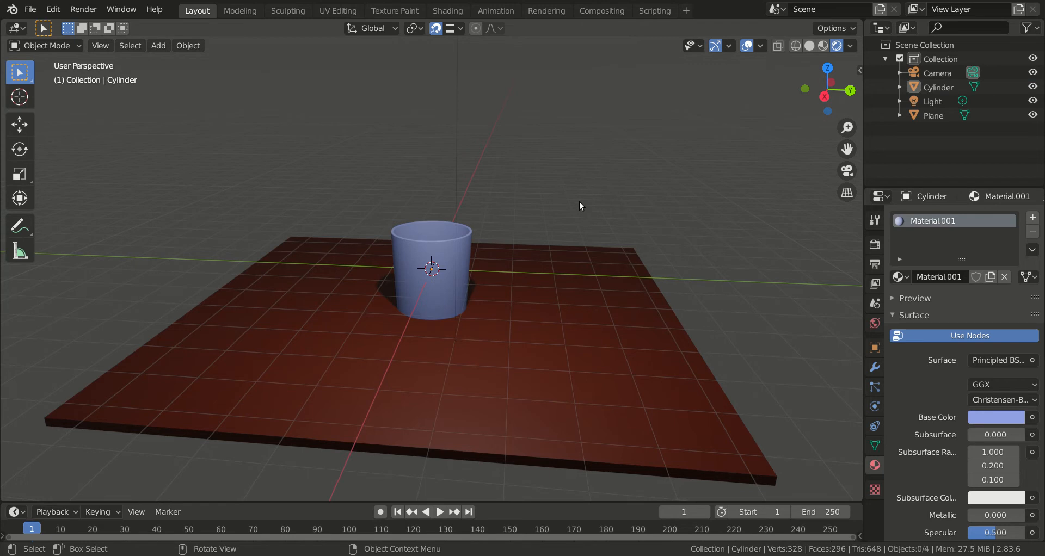
mouse_move(532, 185)
middle_mouse_down()
mouse_move(541, 196)
mouse_move(534, 179)
middle_mouse_up()
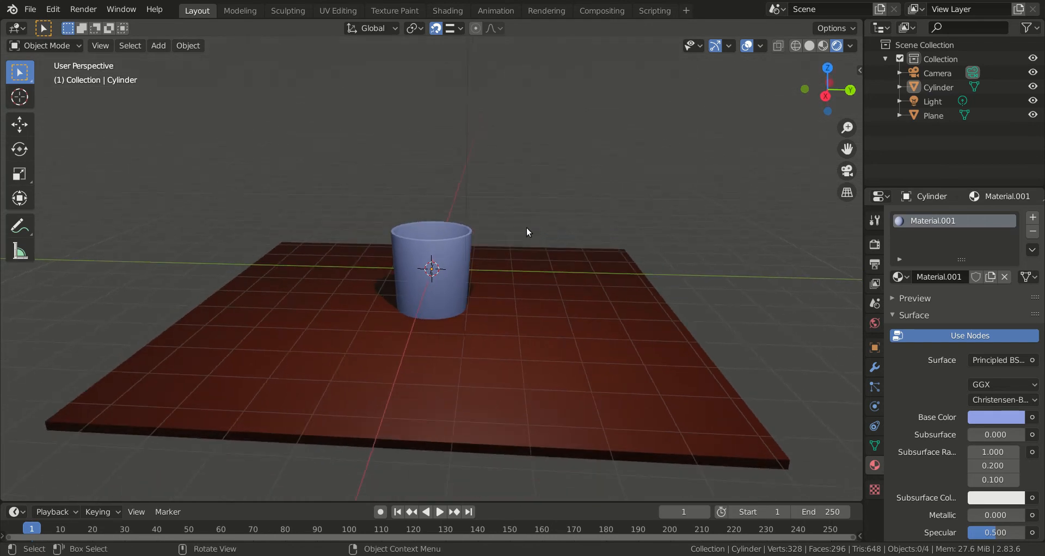
Select the table slab and bring it up in the Texture Paint workspace
left_click(540, 279)
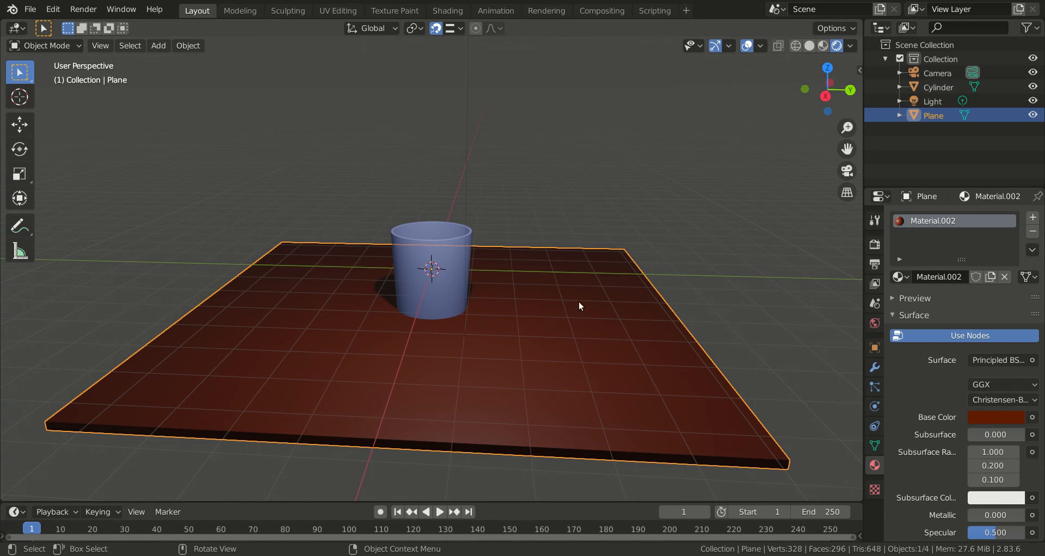
middle_click_drag(560, 287, 564, 260)
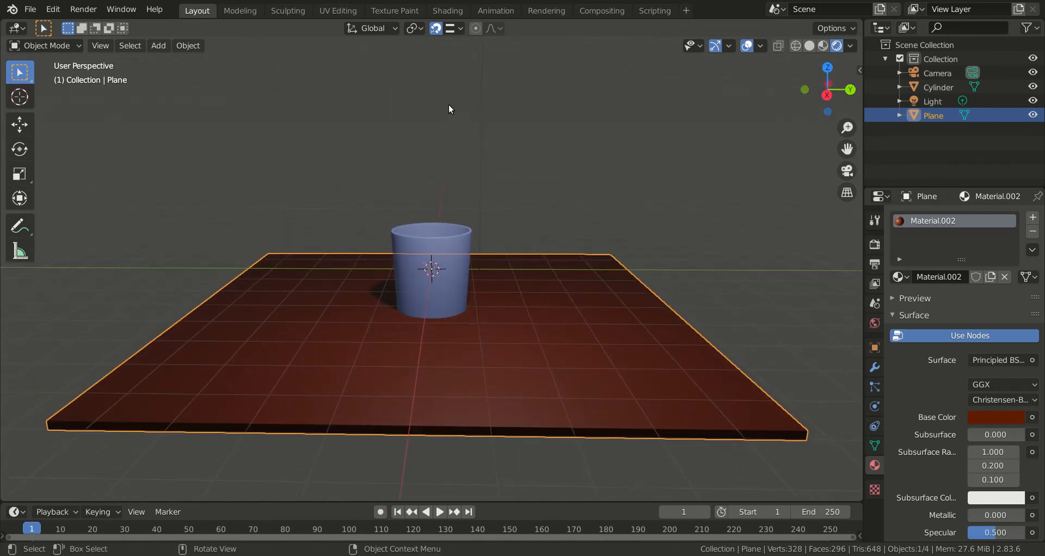
left_click(388, 12)
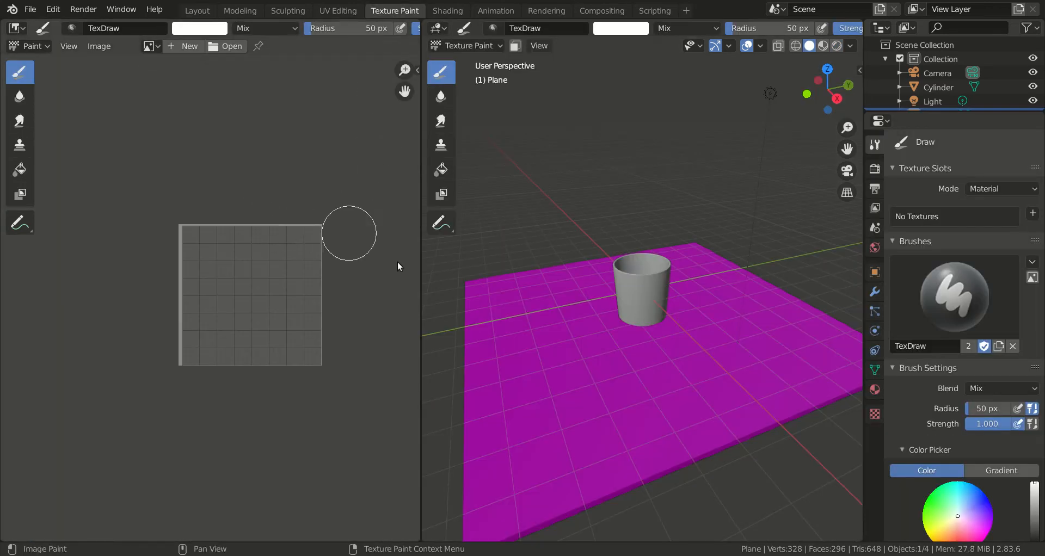
mouse_move(535, 279)
middle_mouse_down()
mouse_move(505, 302)
mouse_move(504, 280)
middle_mouse_up()
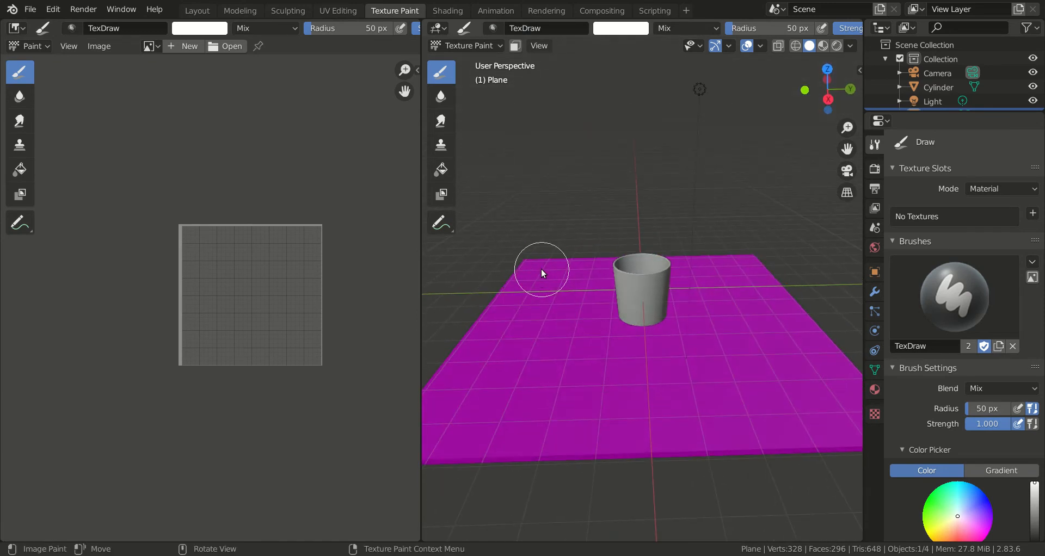
Select all of the table's geometry in Edit Mode in the Layout workspace and check its UV layout in Texture Paint
left_click(197, 10)
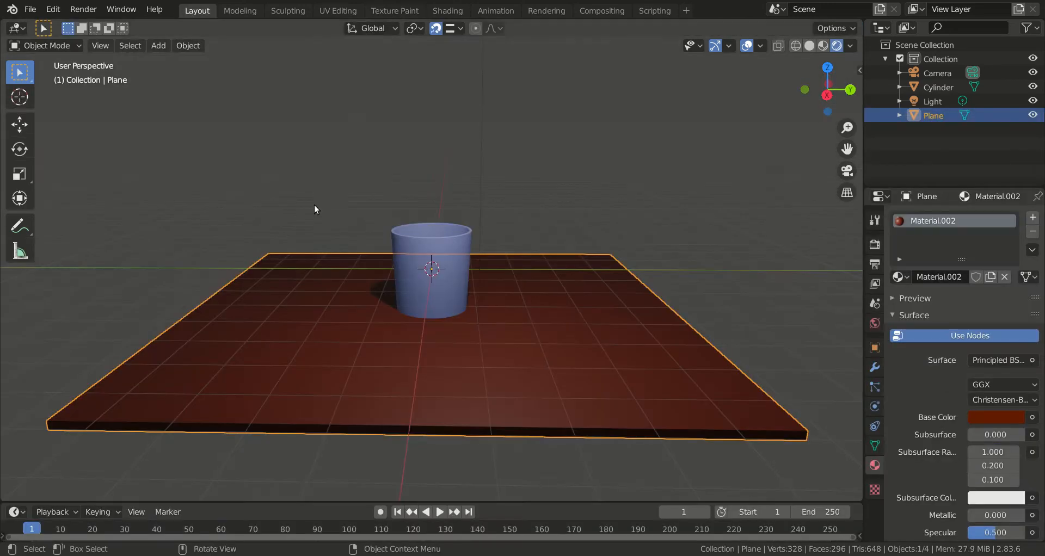
key("Tab")
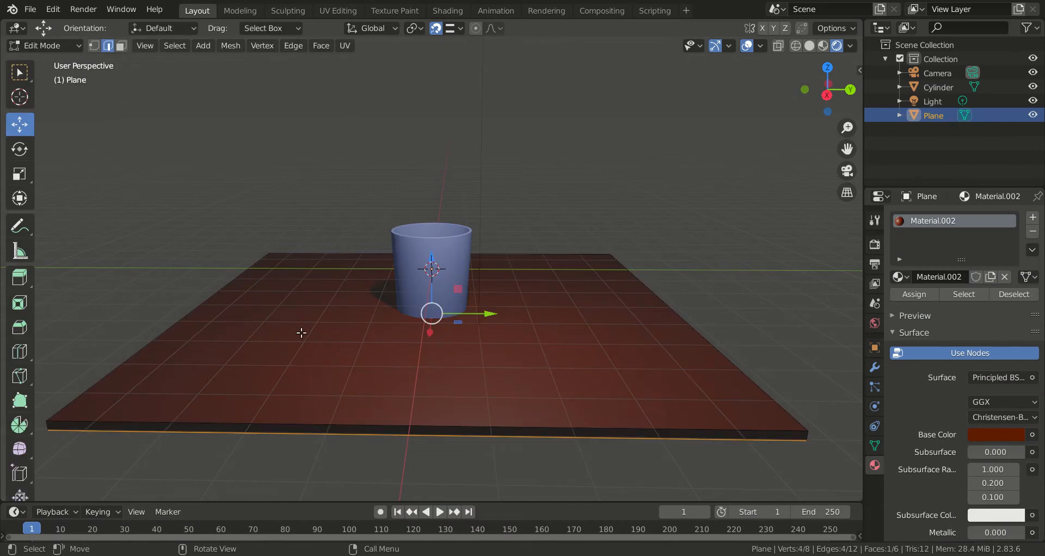
key("a")
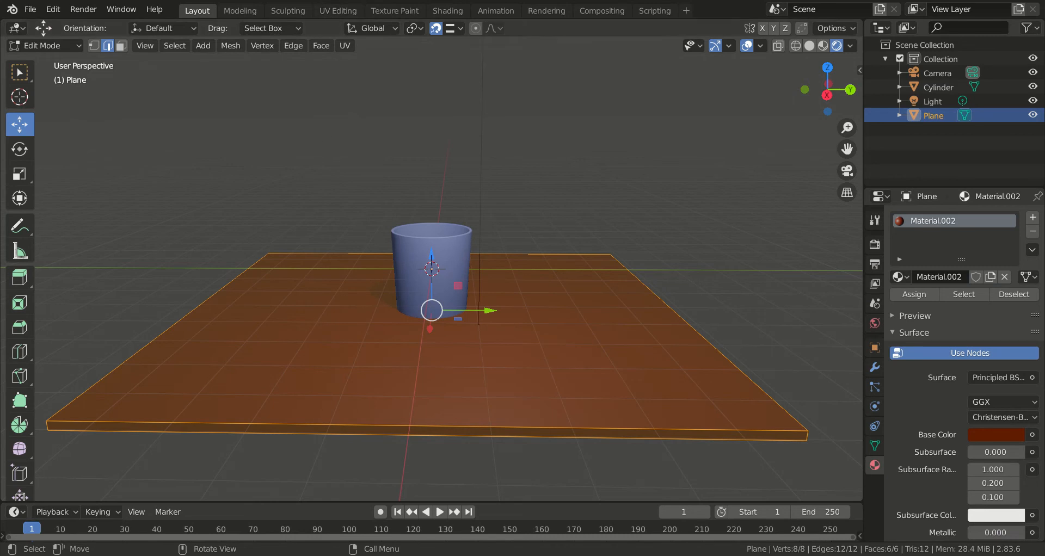
left_click(394, 10)
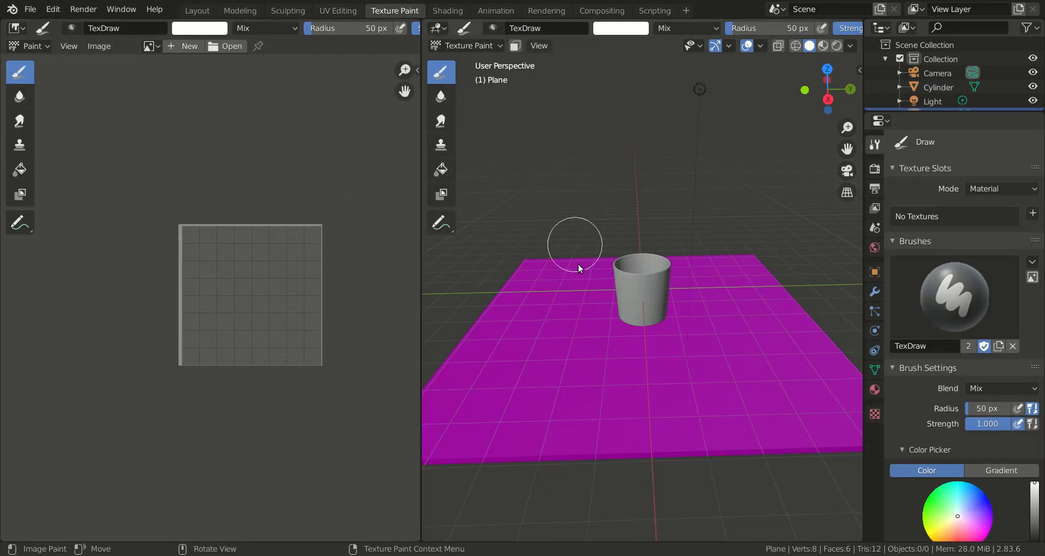
mouse_move(558, 278)
middle_mouse_down()
mouse_move(544, 278)
mouse_move(616, 263)
mouse_move(589, 256)
mouse_move(563, 265)
mouse_move(558, 288)
mouse_move(553, 278)
middle_mouse_up()
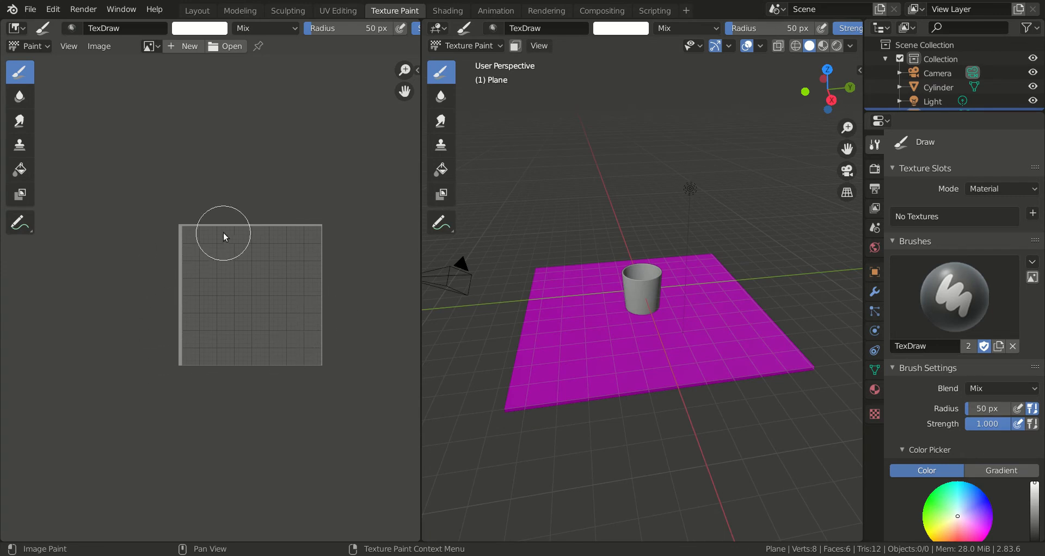
Unwrap the whole table mesh in the Layout workspace using Smart UV Project with the default settings
left_click(197, 11)
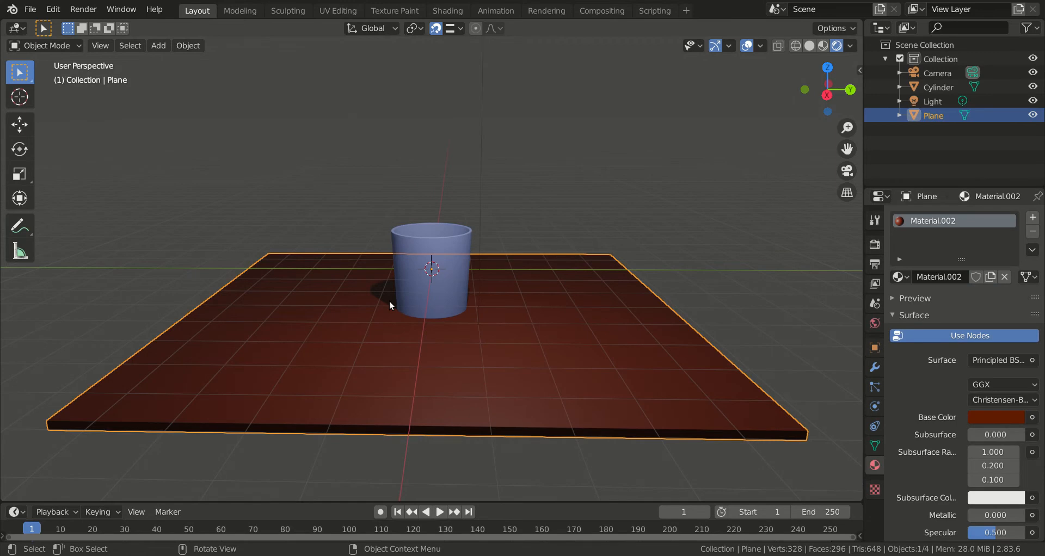
key("Tab")
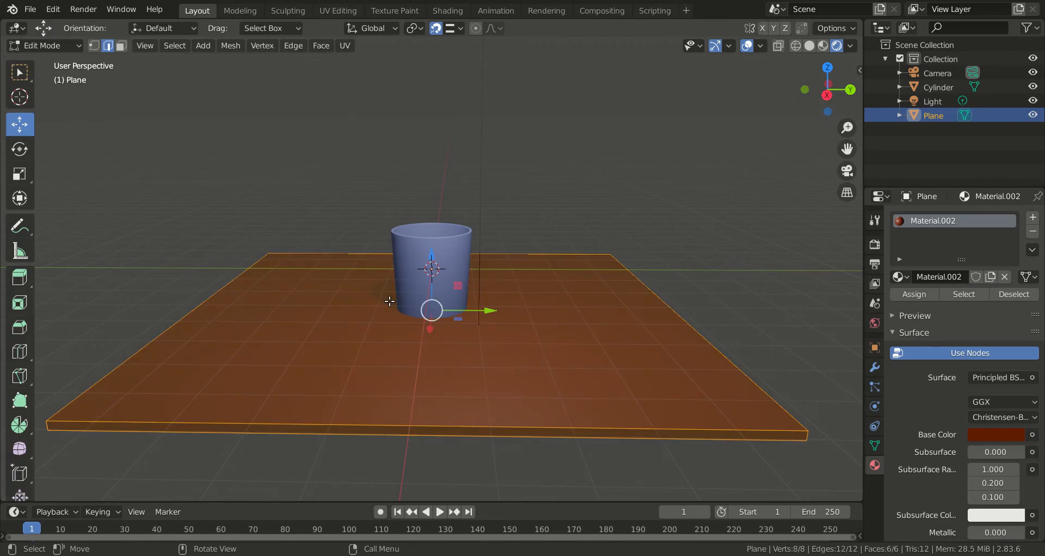
key("u")
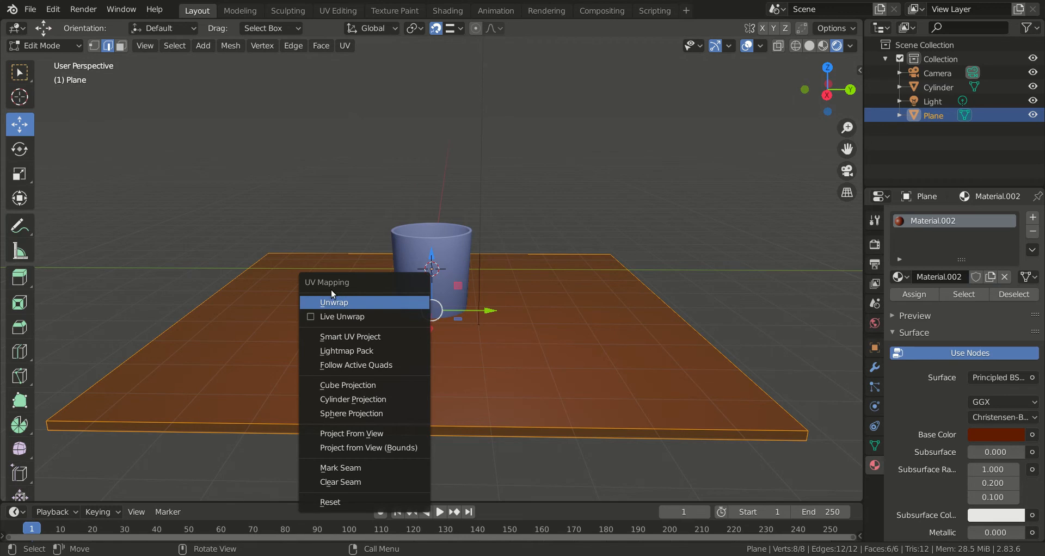
left_click(361, 338)
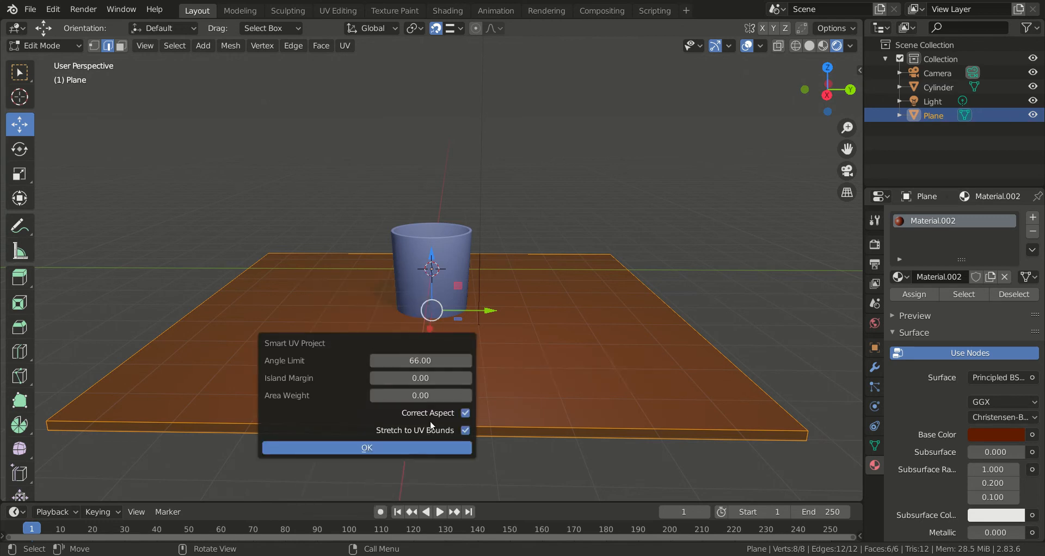
left_click(380, 446)
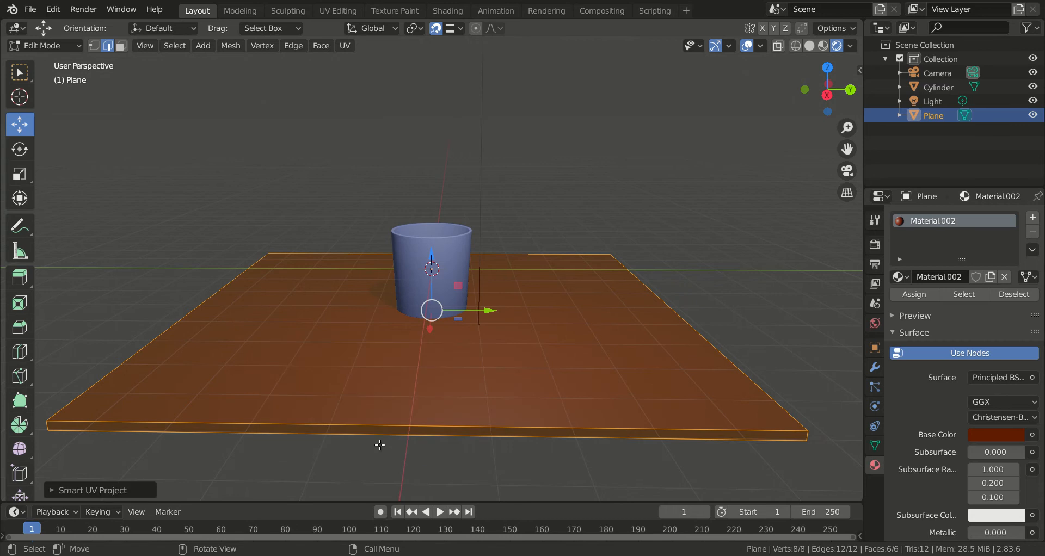
Return to the Texture Paint workspace and inspect the table's new UV layout up close
left_click(395, 11)
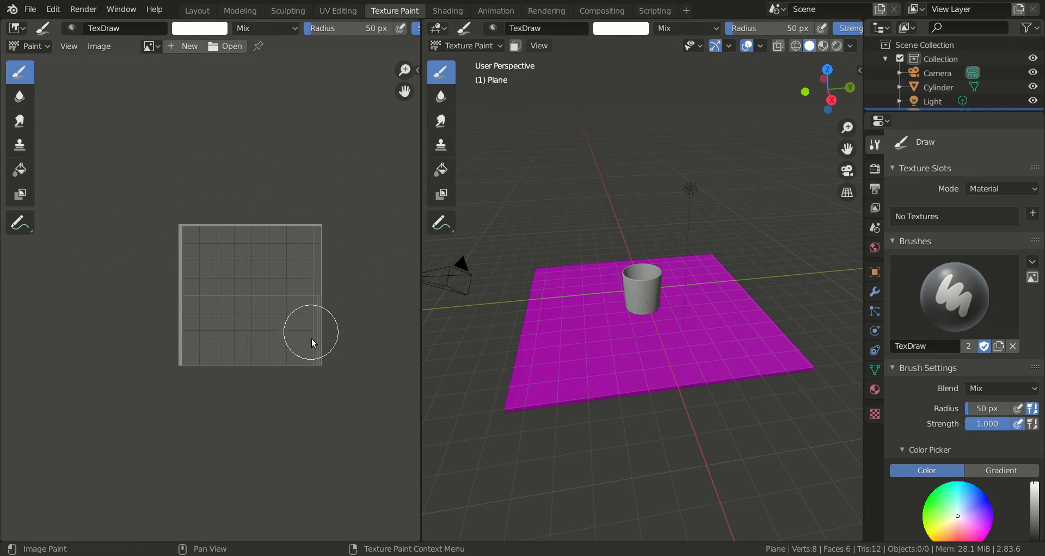
scroll(326, 258, "up", 3)
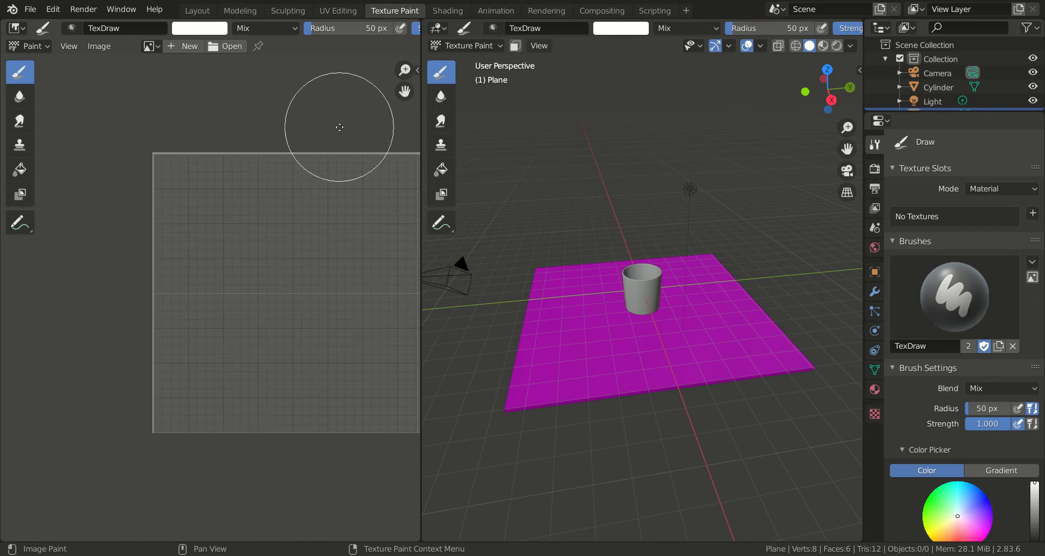
middle_click_drag(338, 124, 257, 127)
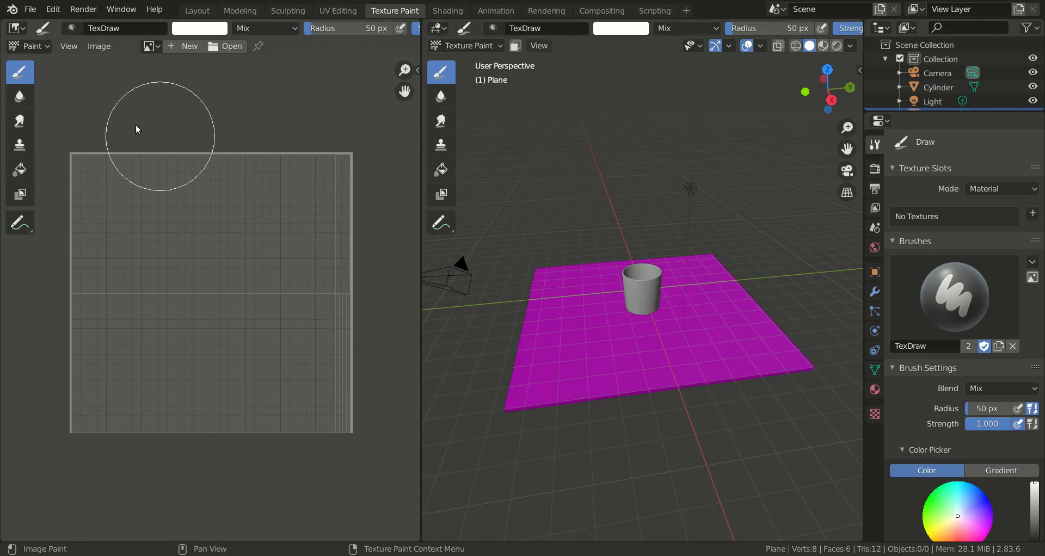
Create a new 1024 × 1024 px image named woodenTable with a brown fill colour
left_click(172, 47)
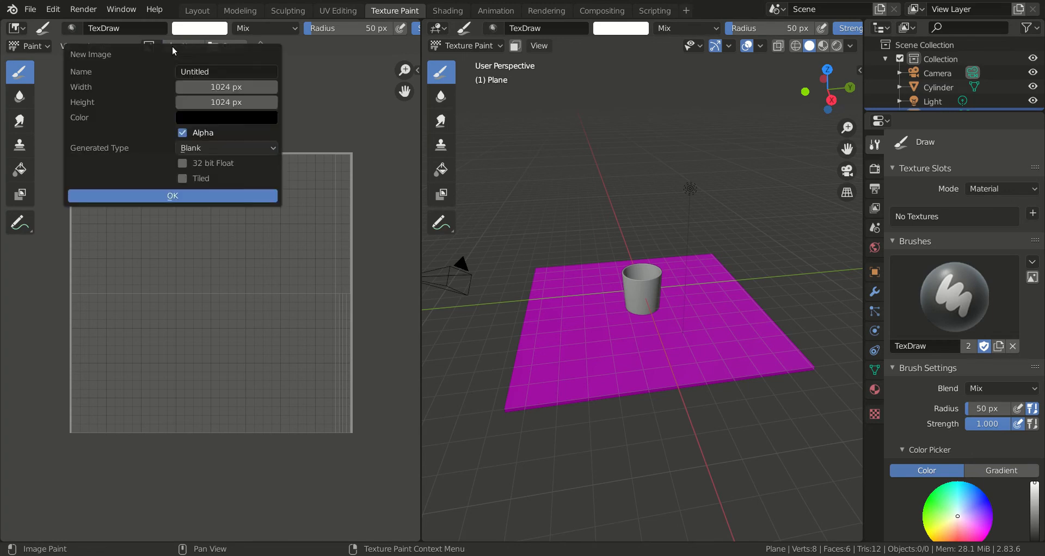
left_click(211, 70)
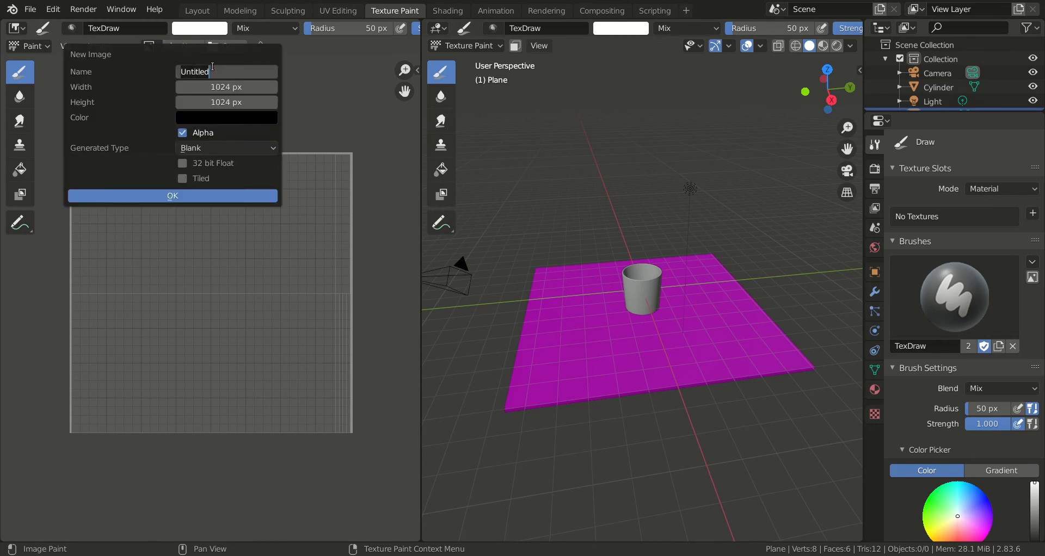
type("woodenTable")
left_click(228, 114)
left_click(228, 114)
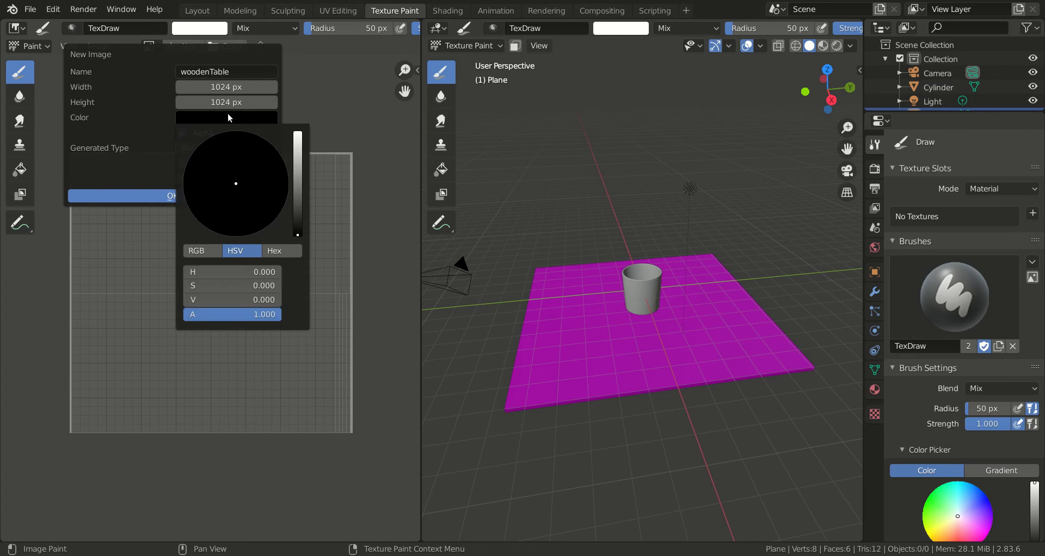
mouse_move(298, 173)
left_mouse_down()
mouse_move(298, 186)
mouse_move(219, 225)
left_mouse_up()
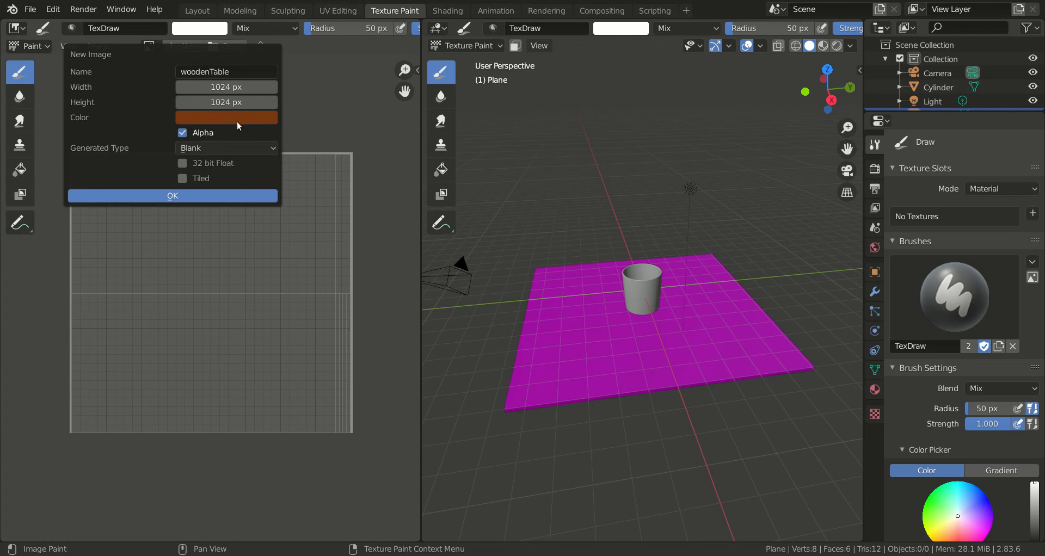
left_click(191, 196)
Save the woodenTable image as a file on disk
scroll(190, 224, "down", 3)
scroll(196, 237, "down", 2)
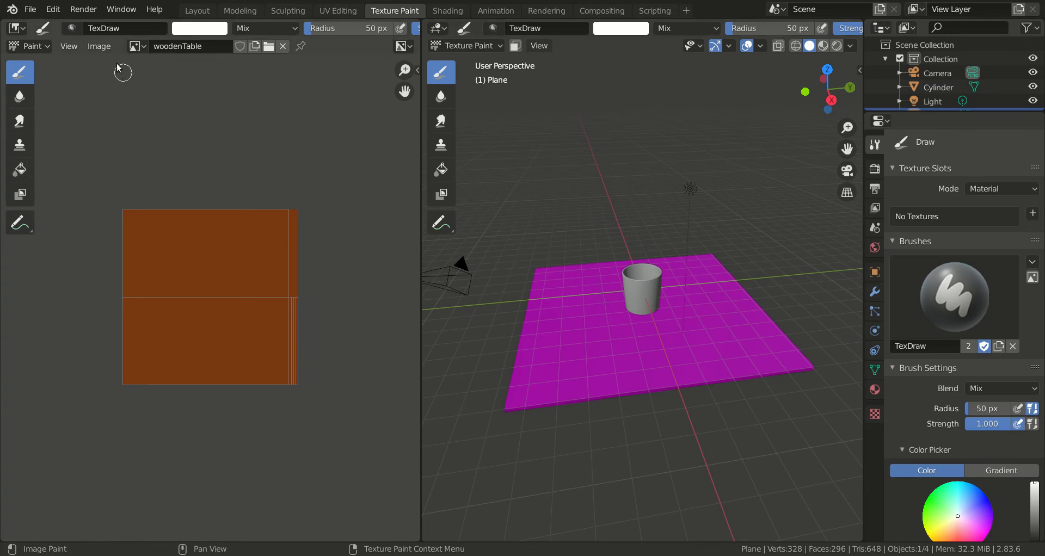
left_click(99, 48)
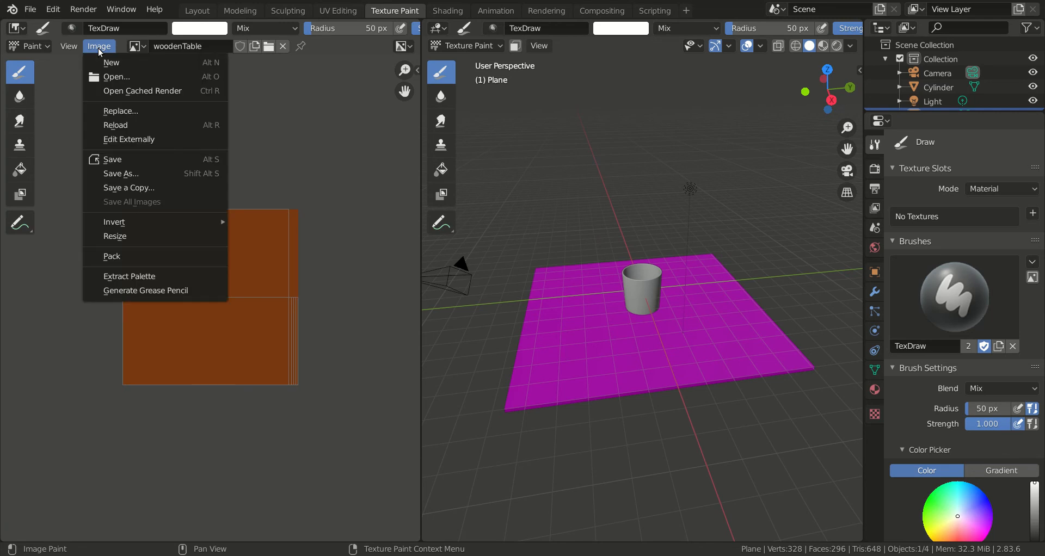
left_click(129, 176)
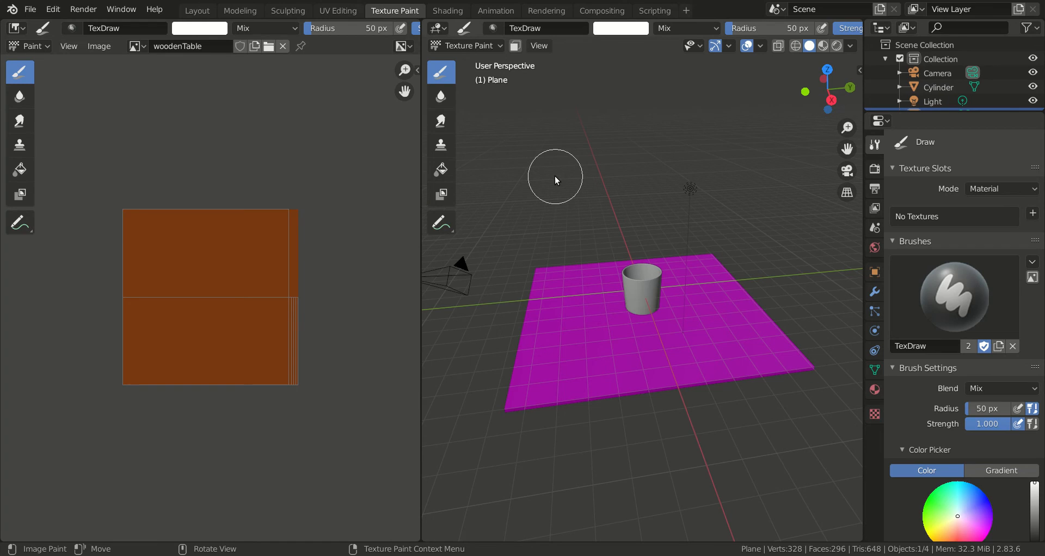
Switch the texture slots to Single Image mode and assign woodenTable as the table's paint canvas
left_click(875, 415)
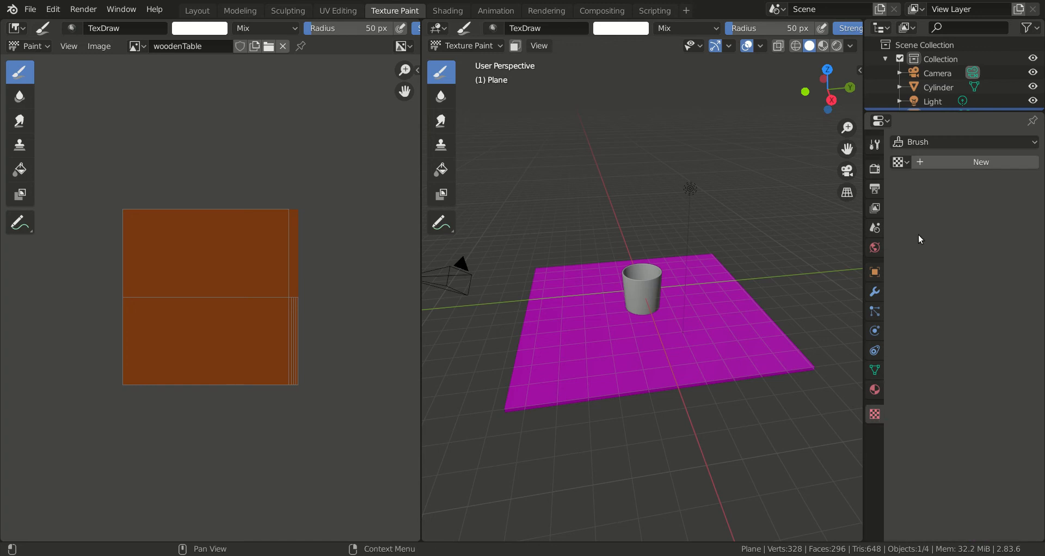
left_click(875, 146)
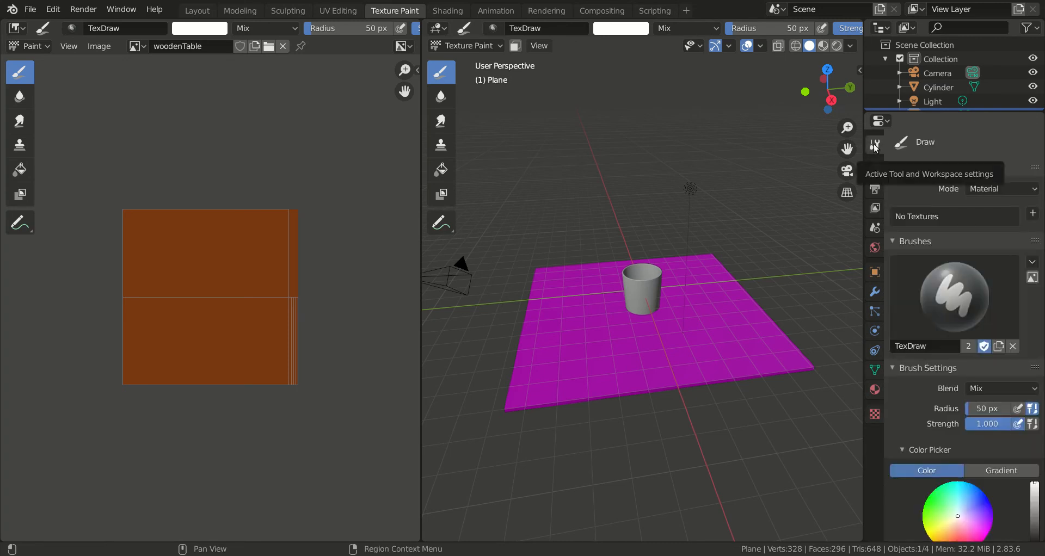
left_click(988, 190)
left_click(986, 221)
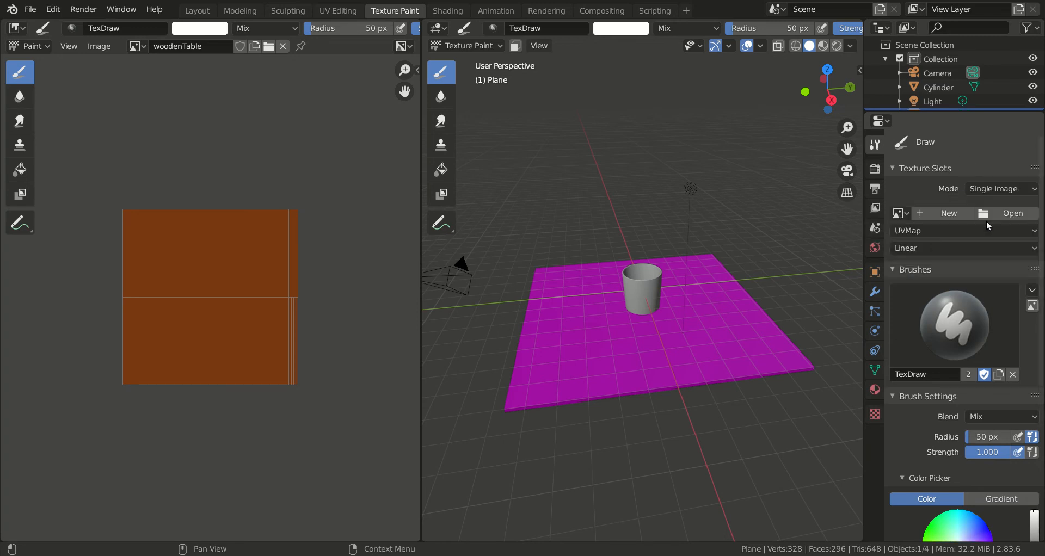
left_click(898, 213)
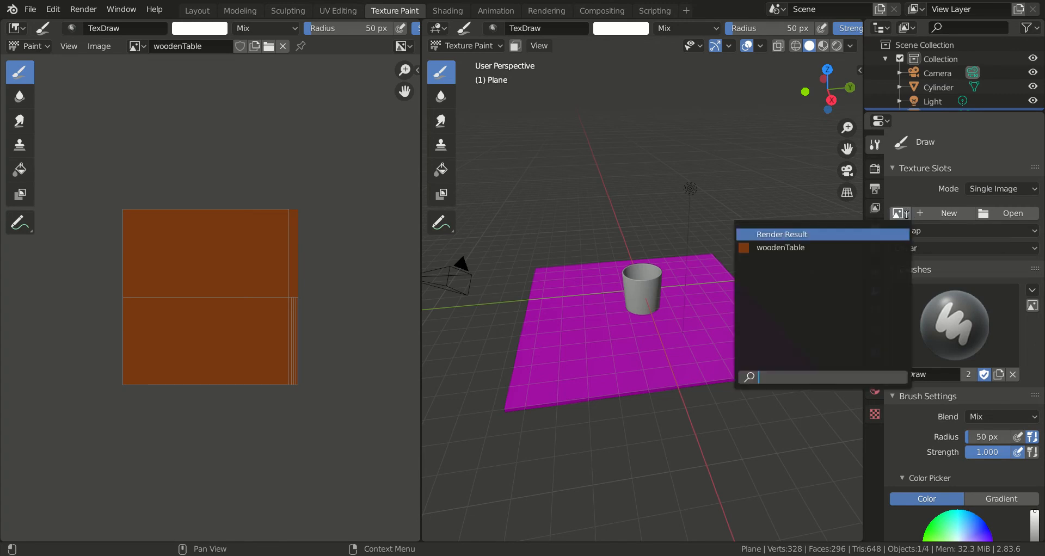
left_click(801, 247)
middle_click_drag(754, 205, 728, 248)
middle_click_drag(736, 272, 730, 226)
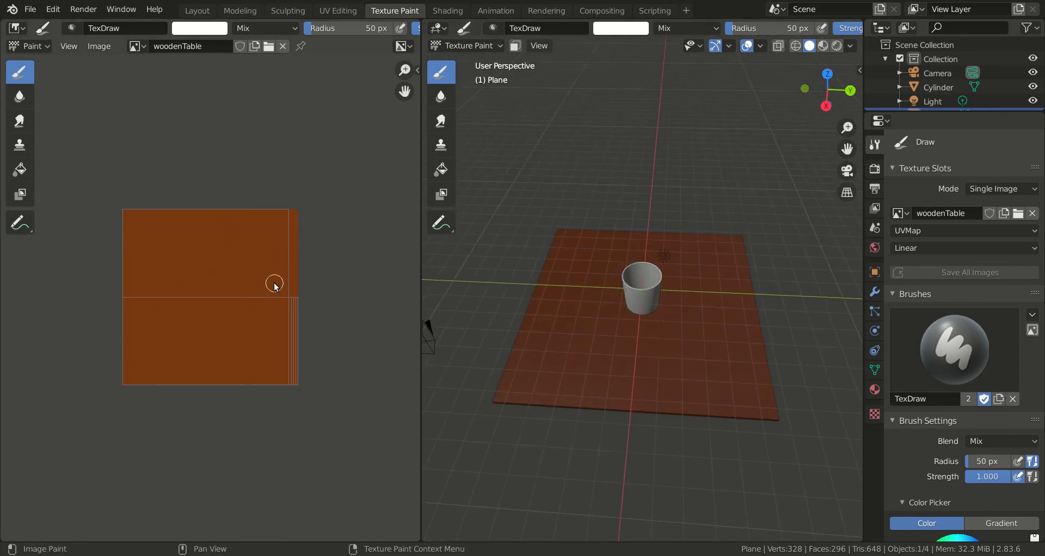
Add a new brush texture and load the dark-wood-texture background image into it
left_click(874, 416)
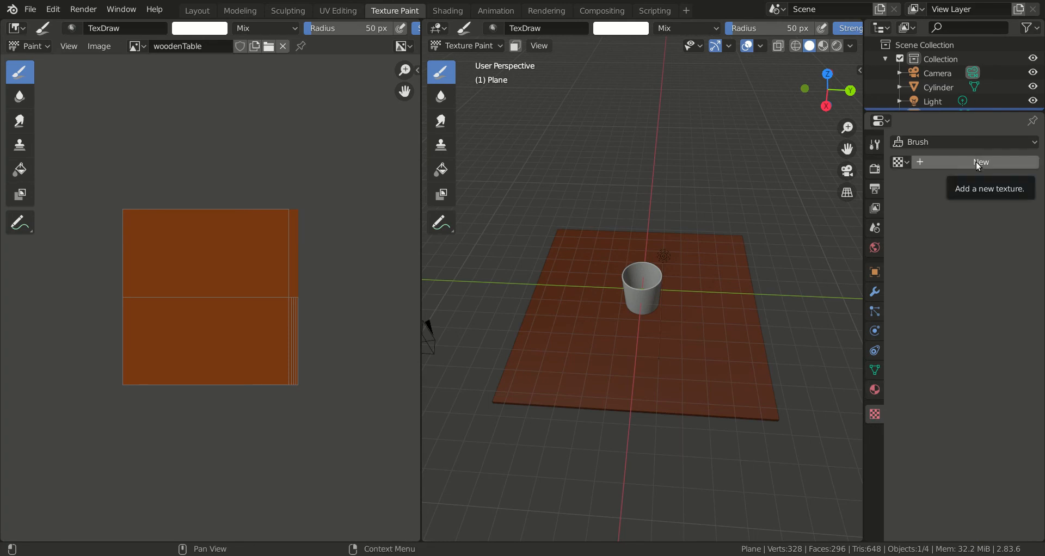
left_click(904, 162)
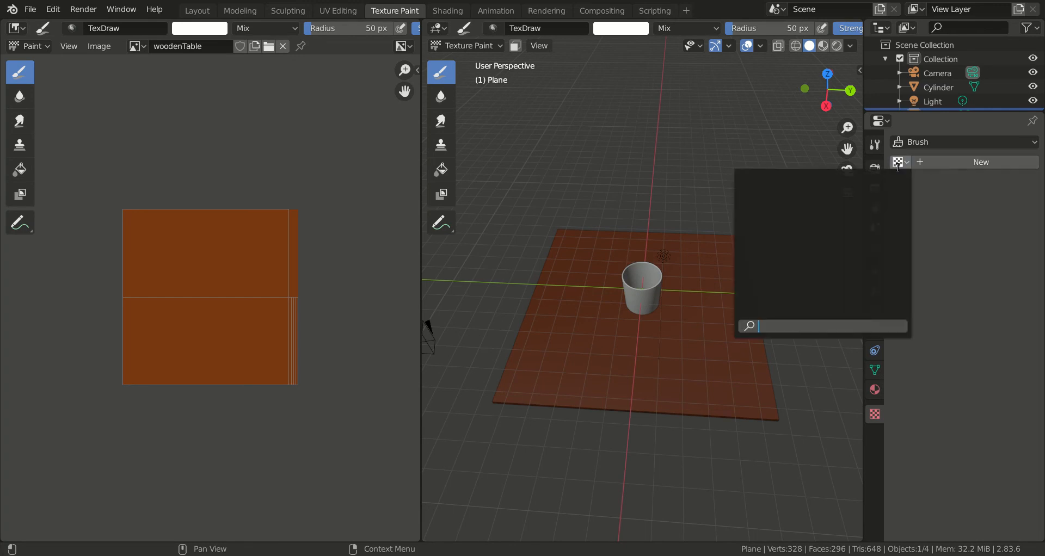
left_click(952, 162)
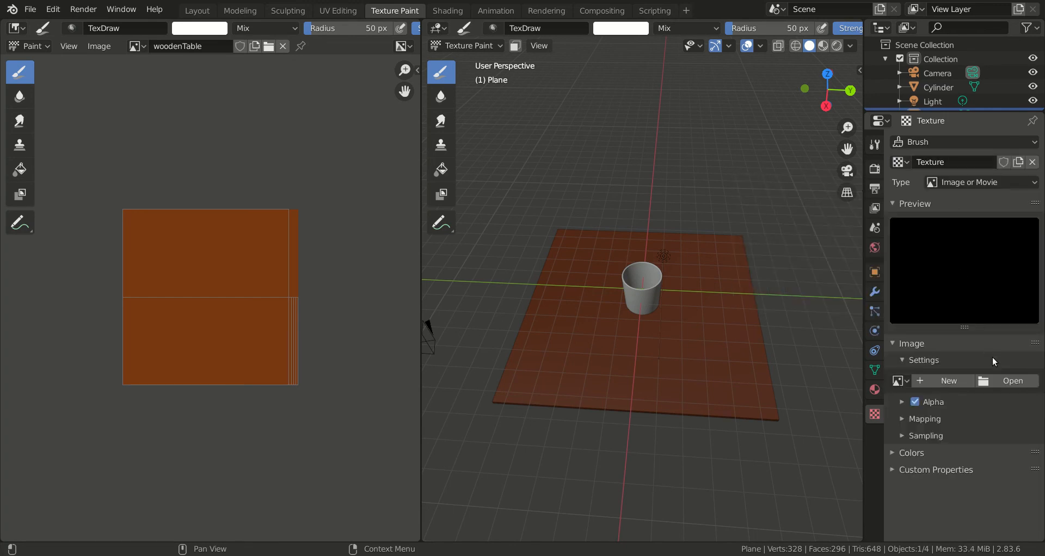
left_click(1008, 382)
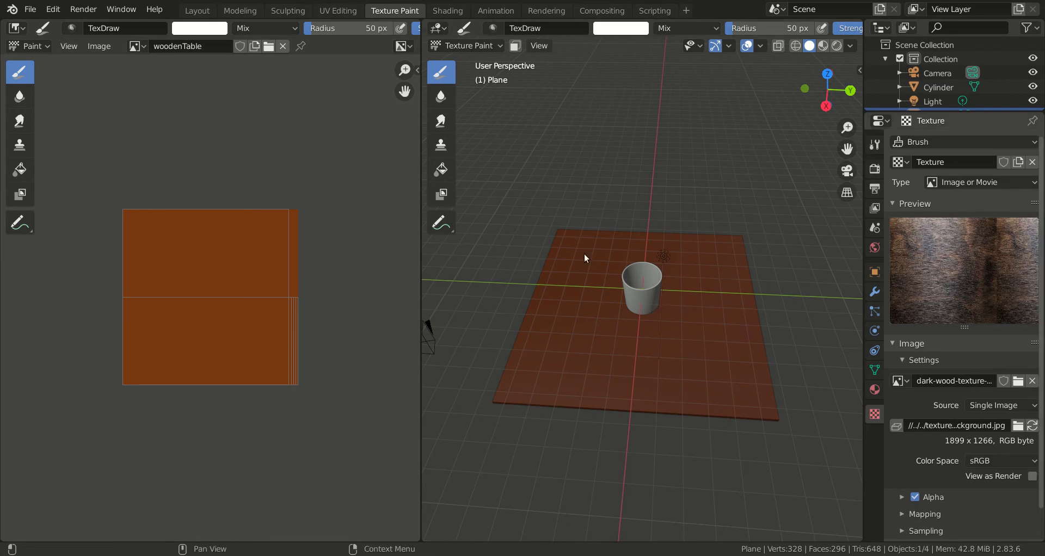
Try out several other images in the brush texture, including WoodEnds0022, woodFloor1.jpg and the Seamless_Fine_Wood texture
key("ctrl+z")
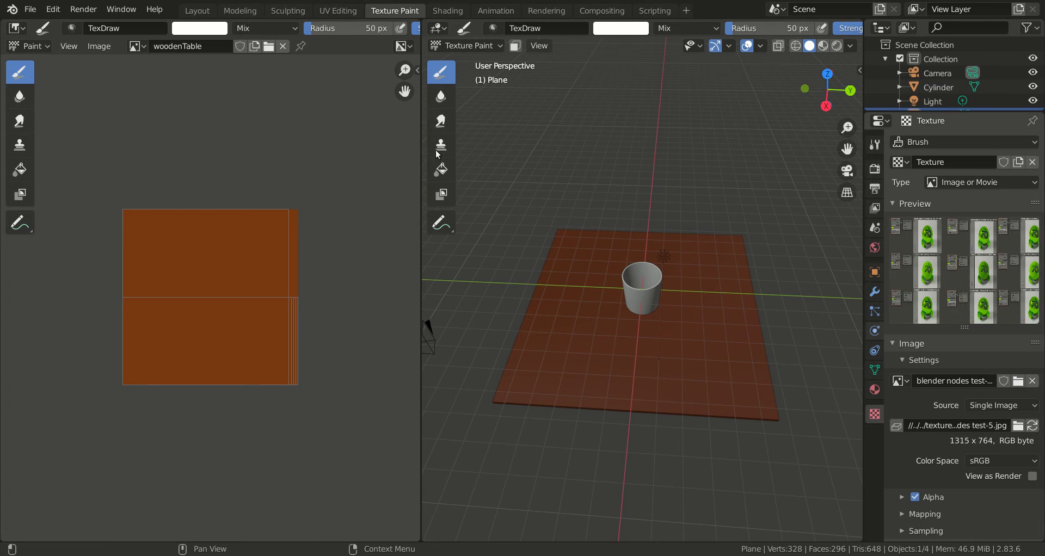
key("ctrl+shift+z")
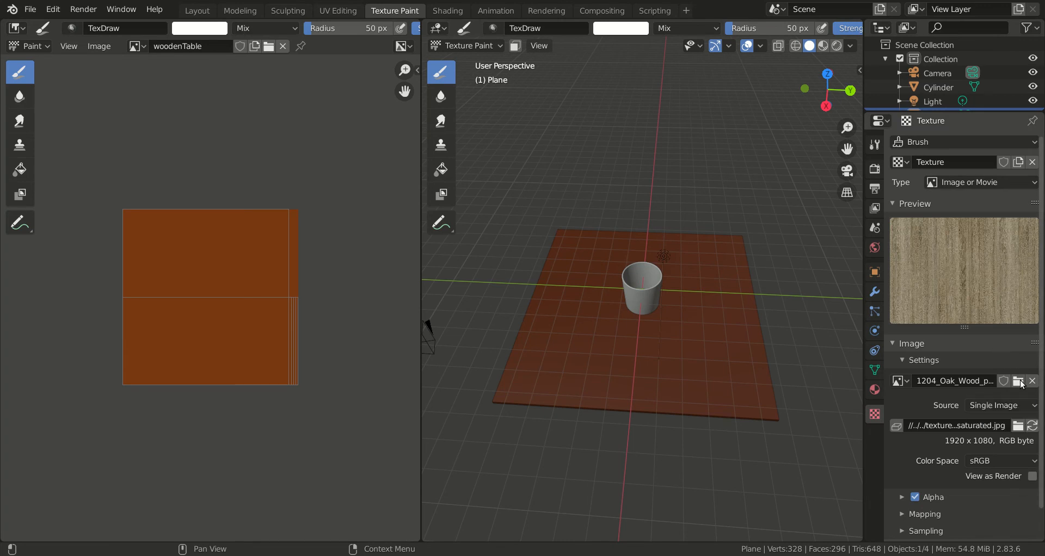
key("ctrl+shift+z")
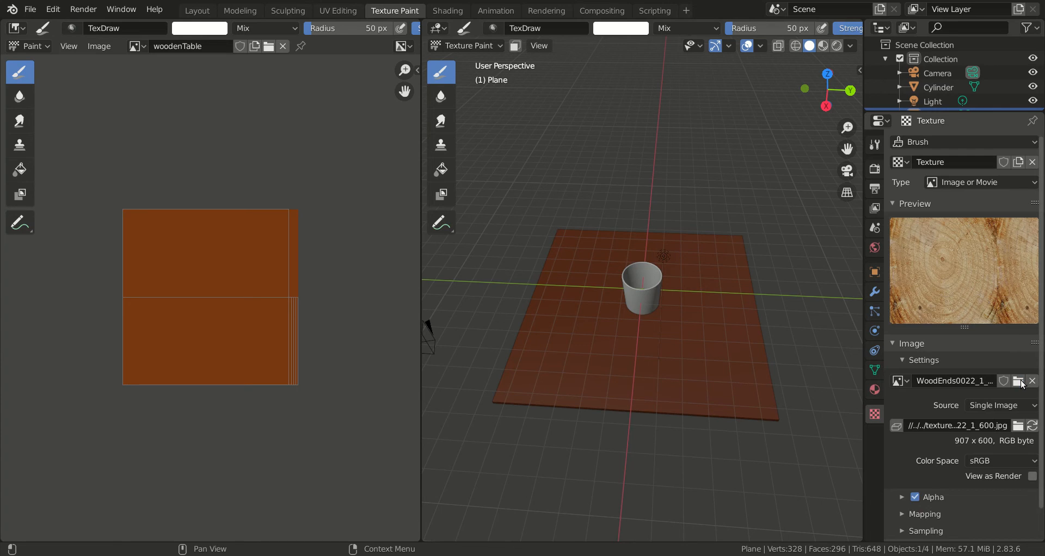
double_click(402, 327)
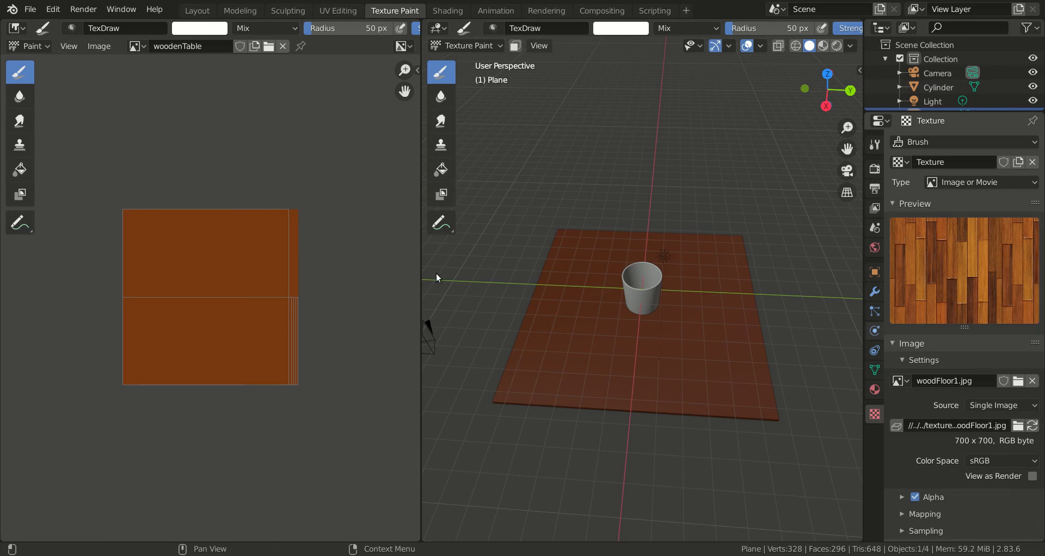
double_click(433, 259)
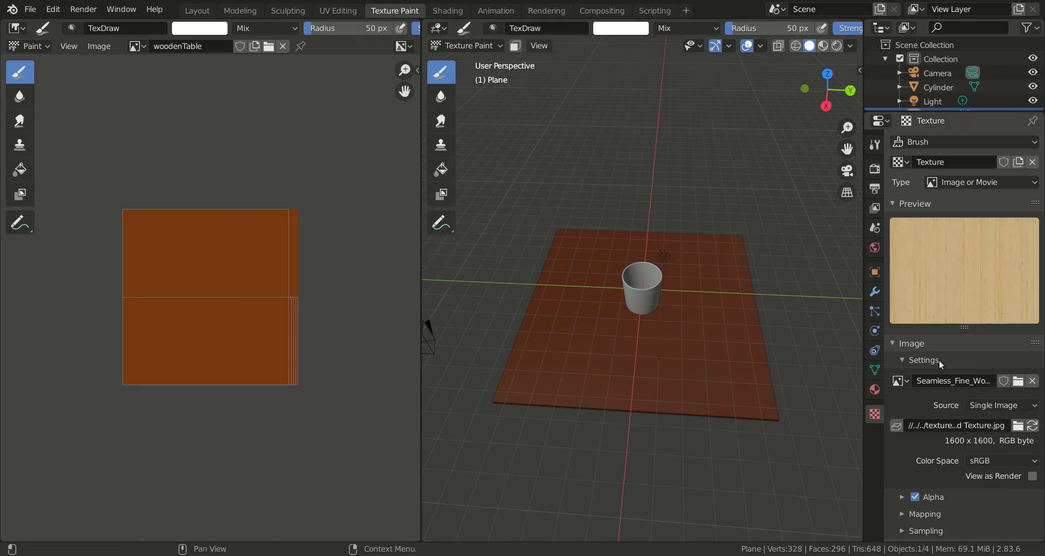
double_click(419, 164)
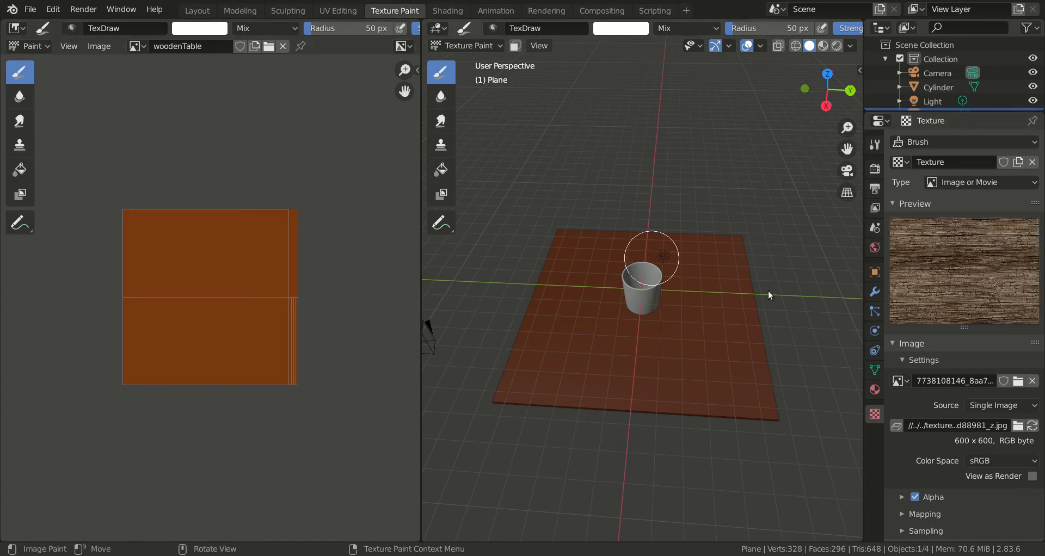
Load the 1204_Oak_Wood image into the brush texture
double_click(465, 152)
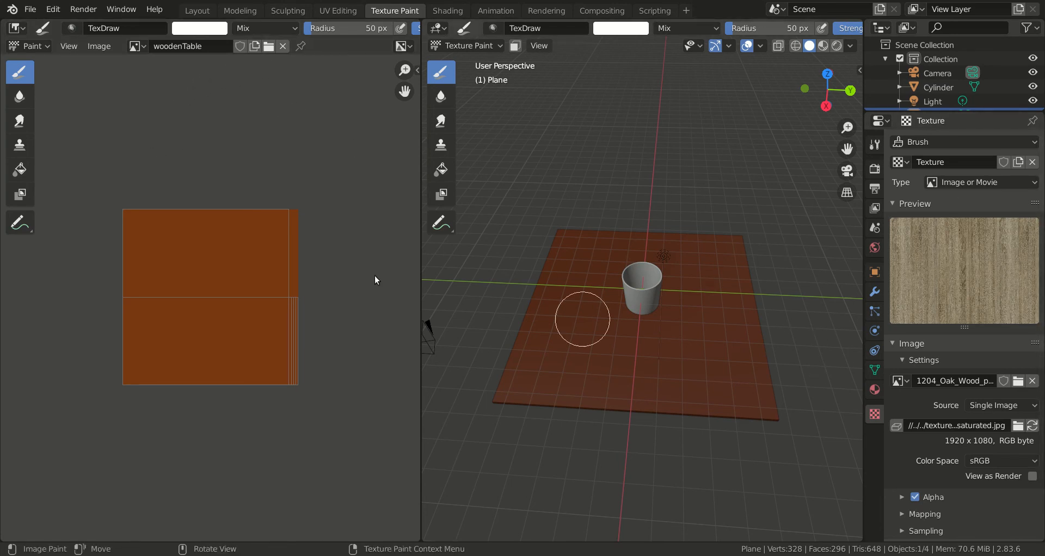
scroll(157, 239, "up", 1)
scroll(157, 240, "up", 2)
scroll(155, 236, "down", 1)
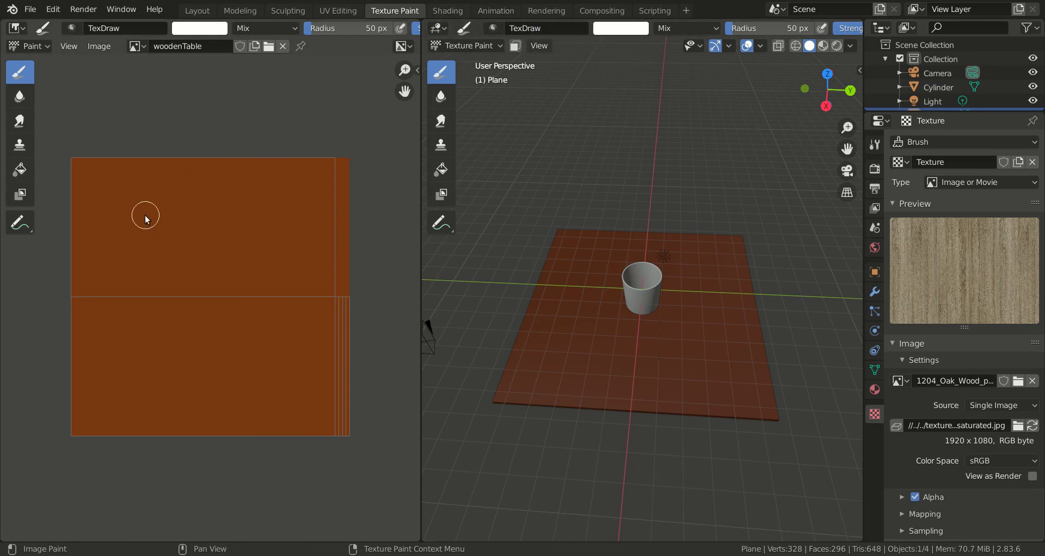
Adjust the brush size over the woodenTable image until its radius is 402 px
key("bracketright")
key("bracketright")
key("bracketright")
key("bracketright")
key("bracketright")
key("bracketright")
key("bracketright")
key("bracketright")
key("bracketright")
key("bracketright")
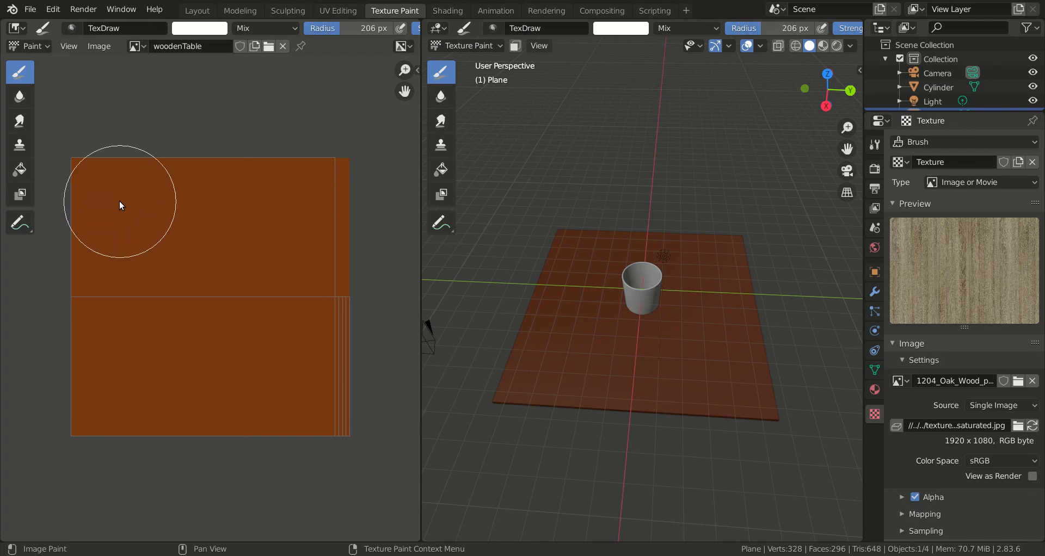
key("bracketright")
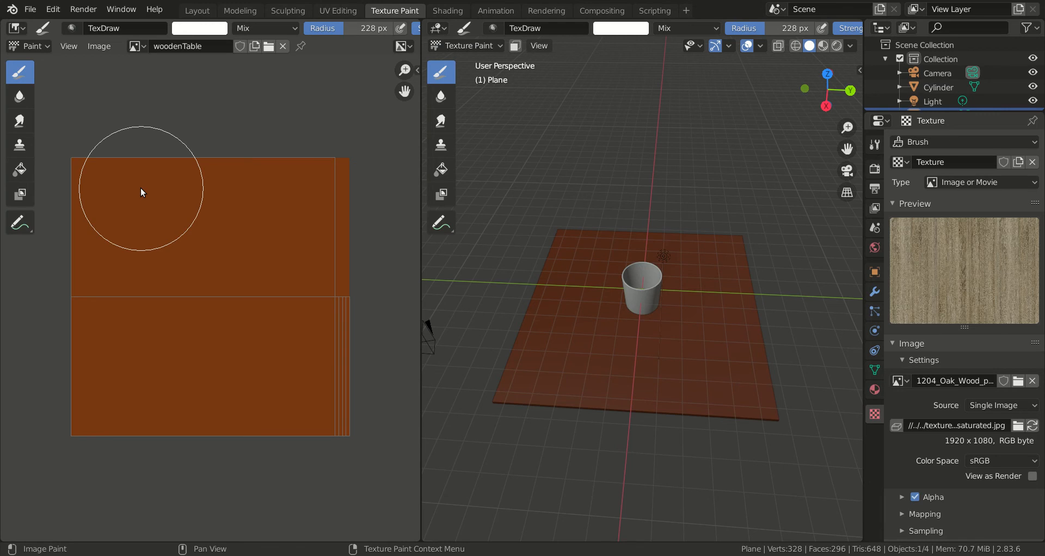
key("bracketleft")
key("bracketleft")
key("bracketleft")
key("bracketleft")
key("bracketleft")
key("bracketleft")
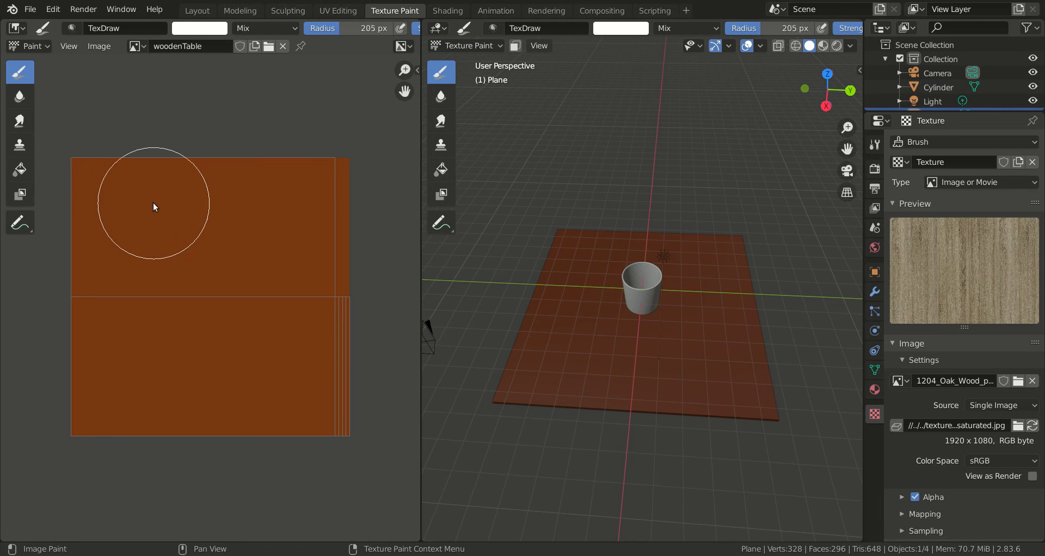
key("bracketright")
key("bracketright")
key("bracketright")
key("bracketright")
key("bracketright")
key("bracketright")
key("bracketright")
key("bracketright")
key("bracketright")
key("bracketright")
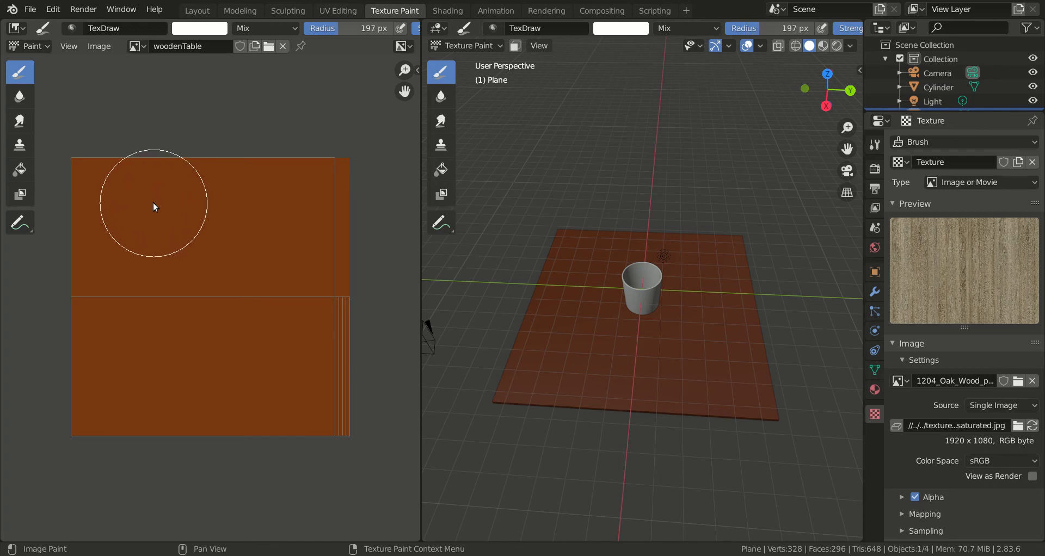
key("bracketright")
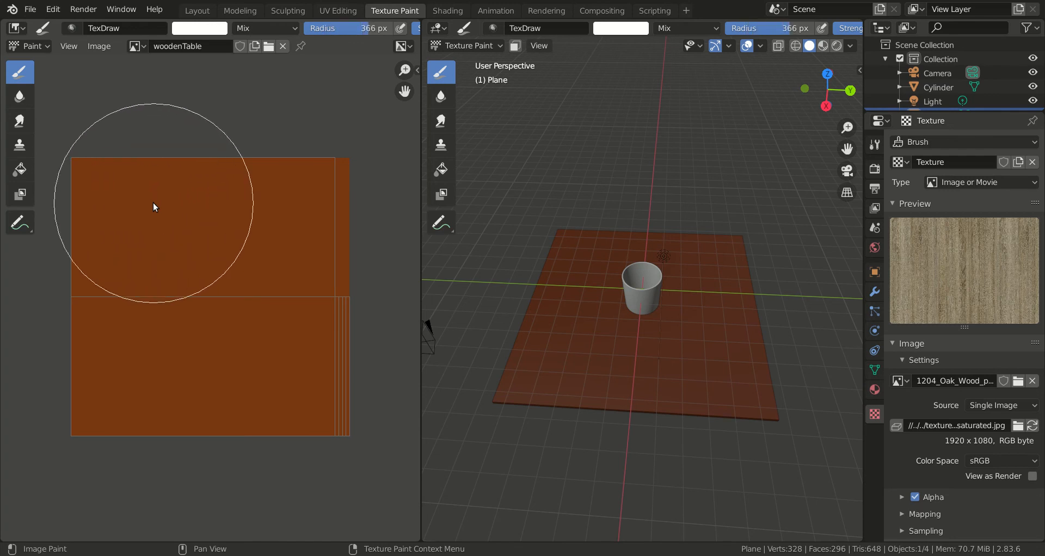
key("bracketleft")
key("bracketleft")
key("bracketleft")
key("bracketleft")
key("bracketleft")
key("bracketleft")
key("bracketleft")
key("bracketright")
key("bracketright")
key("bracketleft")
key("bracketleft")
key("bracketleft")
key("bracketleft")
key("bracketright")
key("bracketright")
key("bracketright")
key("bracketright")
key("bracketright")
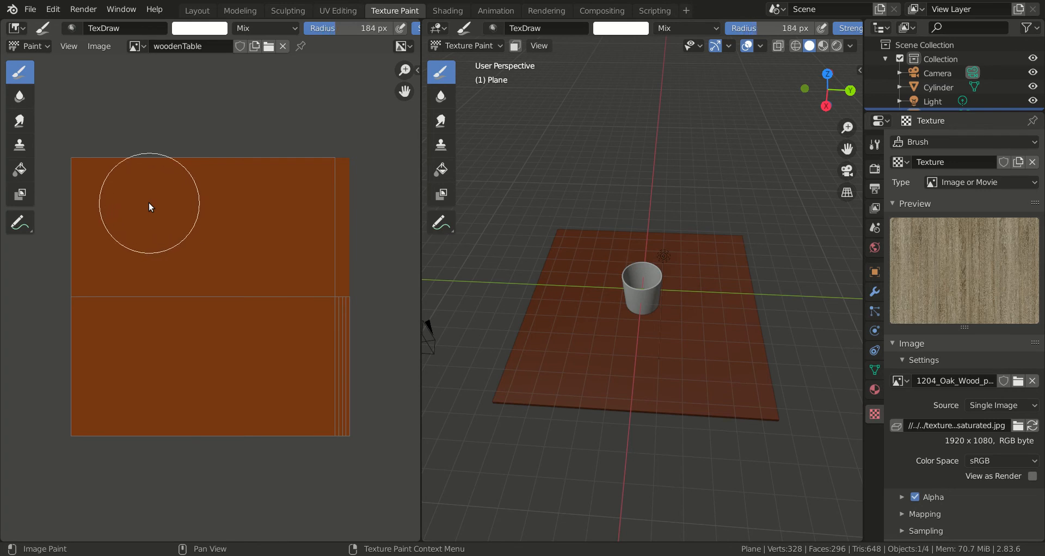
key("bracketleft")
key("bracketleft")
key("bracketleft")
key("bracketleft")
key("bracketleft")
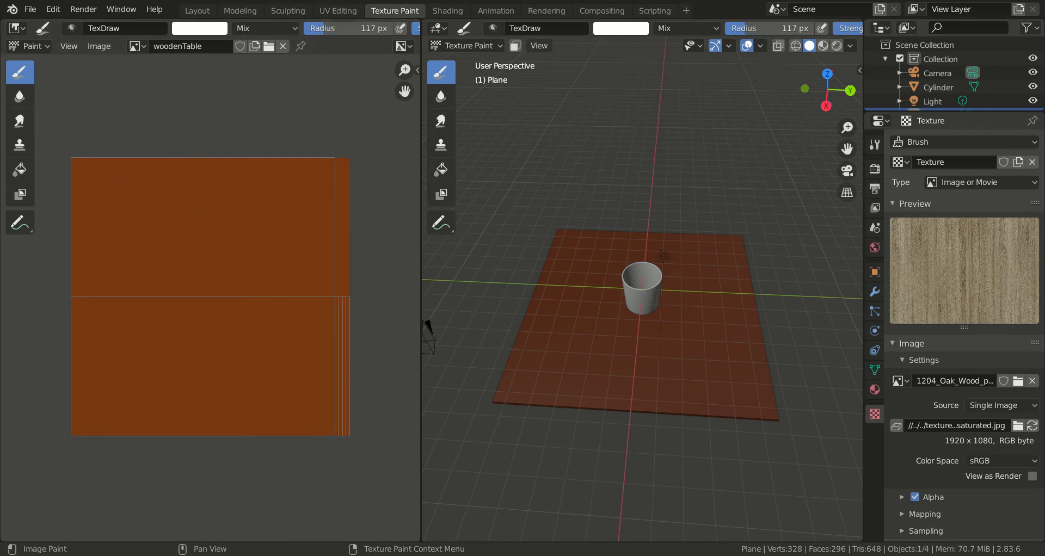
key("bracketright")
key("bracketright")
key("bracketright")
key("bracketright")
key("bracketright")
key("bracketright")
key("bracketright")
key("bracketright")
key("bracketright")
key("bracketright")
key("bracketright")
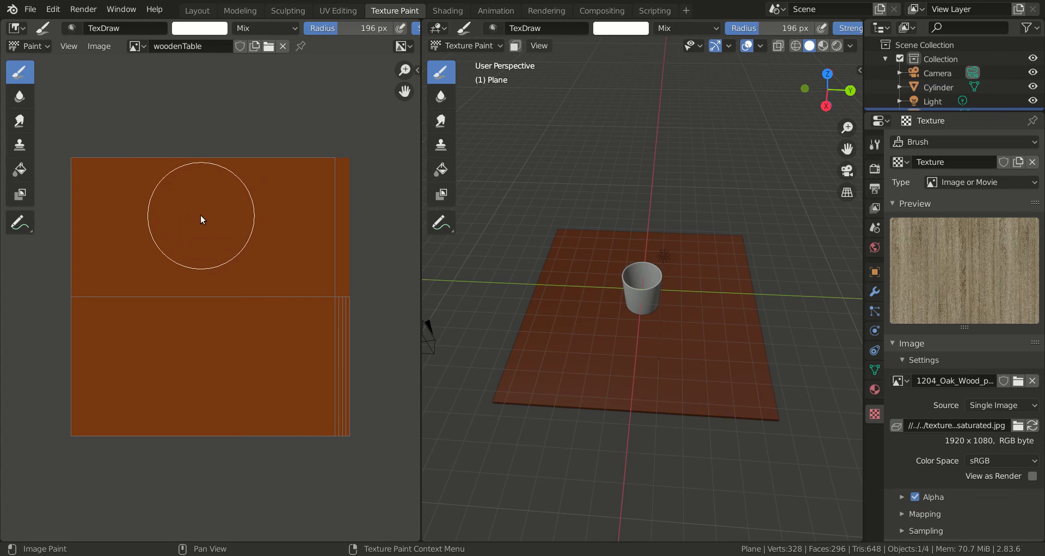
key("bracketright")
key("bracketright")
key("bracketright")
key("bracketright")
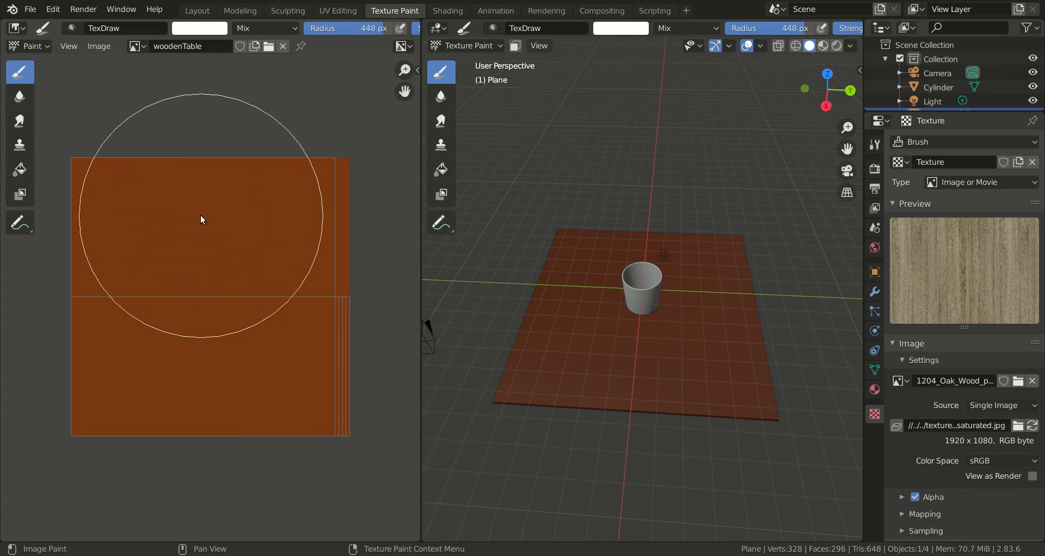
key("bracketleft")
key("bracketleft")
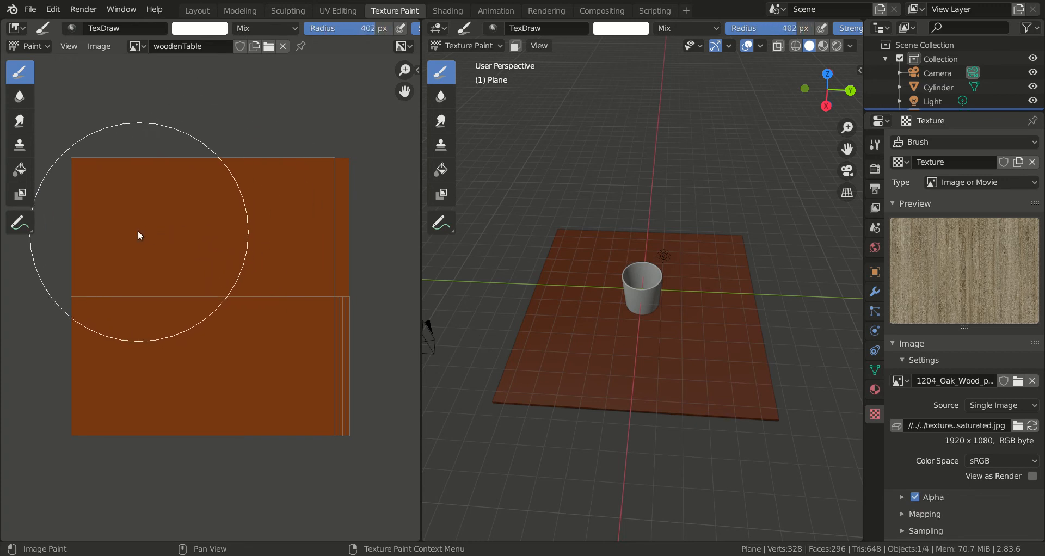
Paint the oak wood texture over the entire woodenTable image, covering the remaining orange patches along the edges and in the middle
left_click(139, 230)
left_click_drag(206, 229, 303, 228)
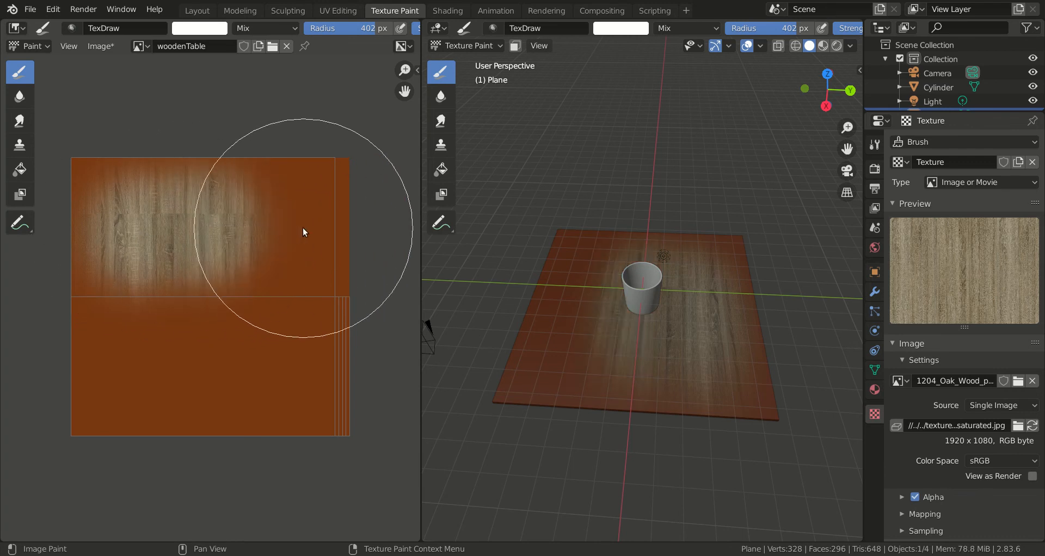
mouse_move(124, 334)
left_mouse_down()
mouse_move(187, 350)
mouse_move(330, 333)
left_mouse_up()
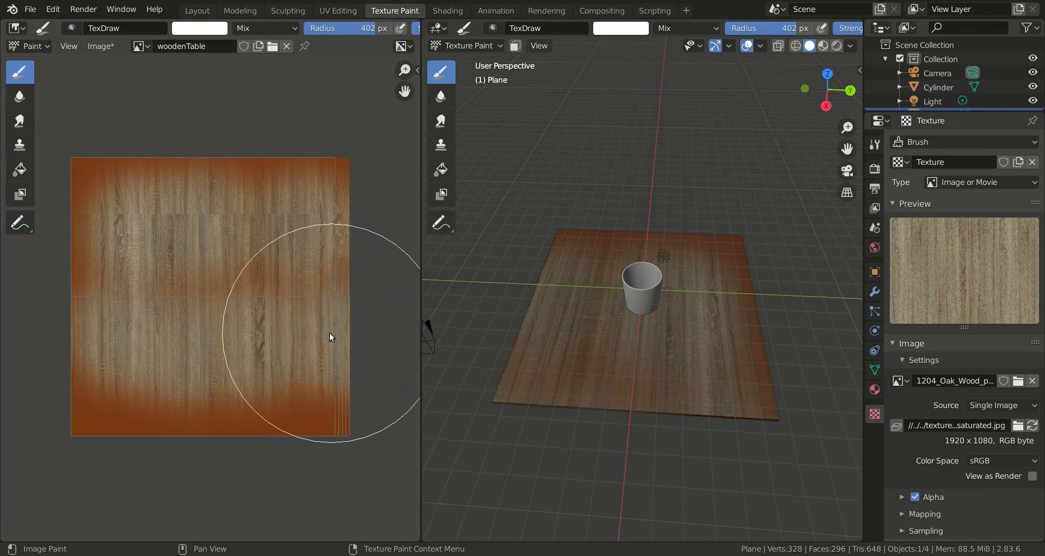
left_click(74, 167)
mouse_move(259, 185)
left_mouse_down()
mouse_move(233, 166)
mouse_move(272, 189)
mouse_move(324, 165)
mouse_move(341, 366)
mouse_move(334, 417)
mouse_move(78, 410)
mouse_move(167, 422)
mouse_move(290, 417)
left_mouse_up()
mouse_move(252, 261)
left_mouse_down()
mouse_move(161, 303)
mouse_move(73, 260)
mouse_move(98, 210)
mouse_move(159, 168)
left_mouse_up()
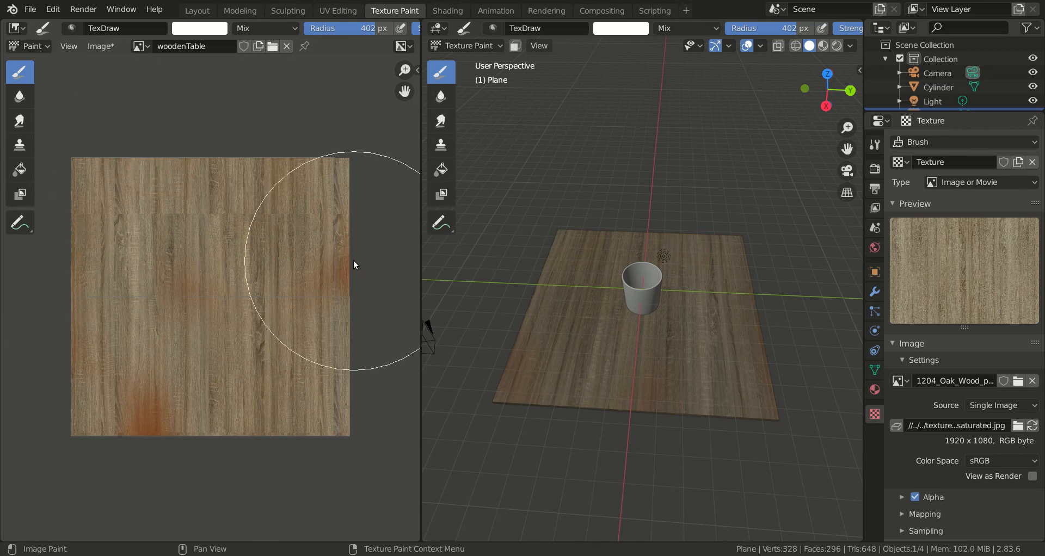
left_click(322, 283)
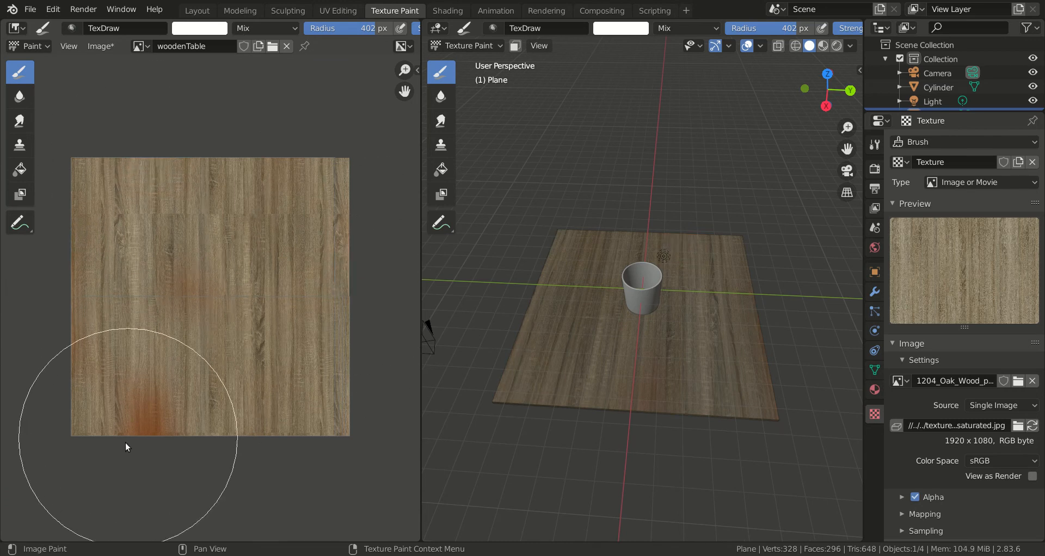
left_click(115, 409)
left_click(194, 289)
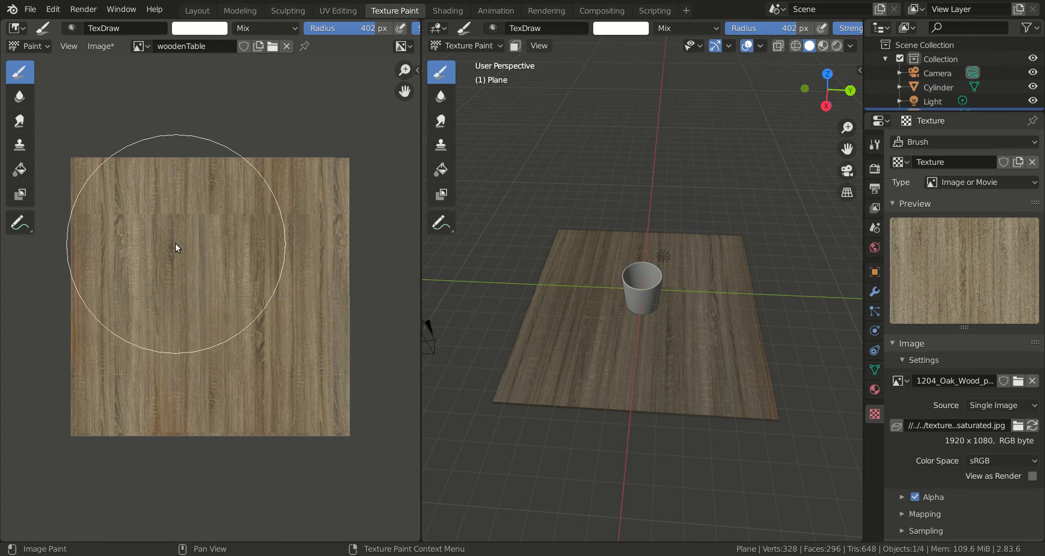
scroll(175, 242, "up", 2)
scroll(254, 166, "down", 2)
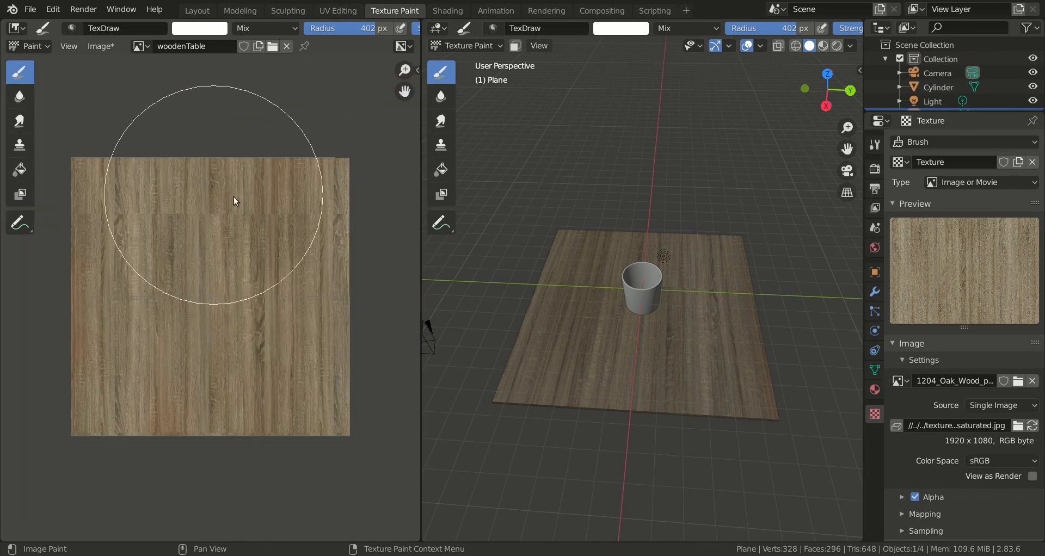
Blend the visible texture seams in the upper part of the woodenTable image, using a 234 px brush and reducing its radius to 189 px
key("bracketleft")
key("bracketleft")
key("bracketleft")
key("bracketleft")
key("bracketleft")
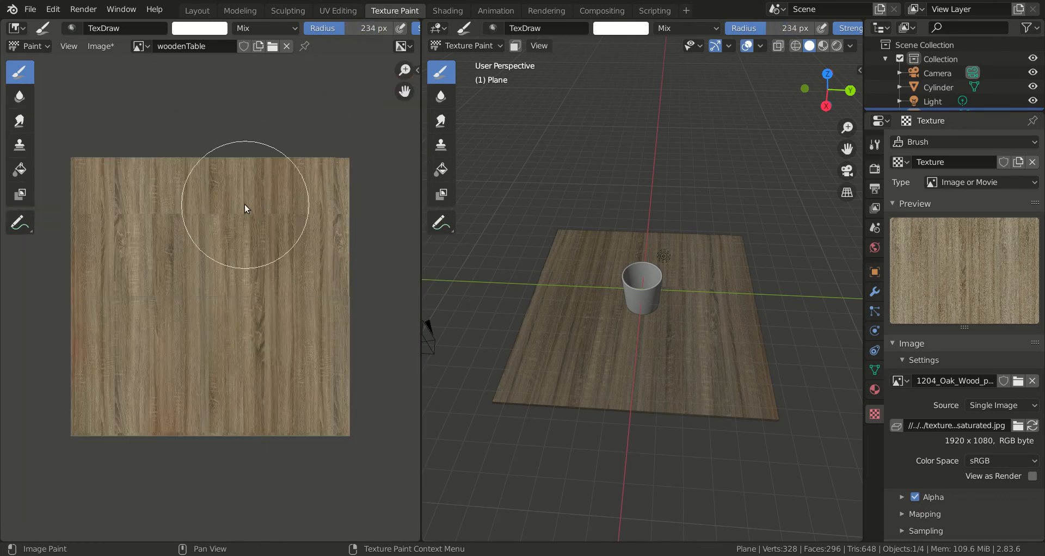
left_click_drag(234, 218, 120, 222)
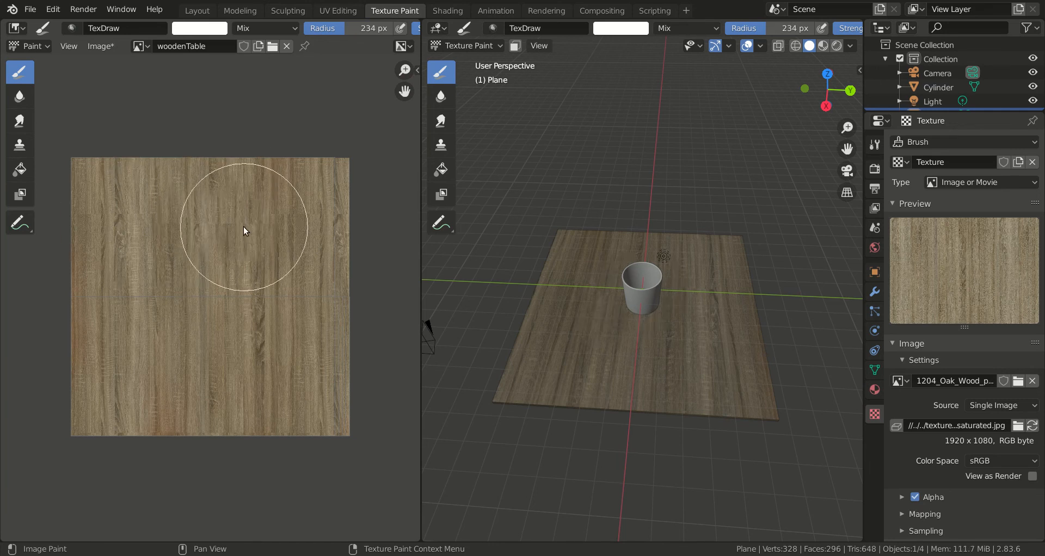
key("bracketleft")
key("bracketleft")
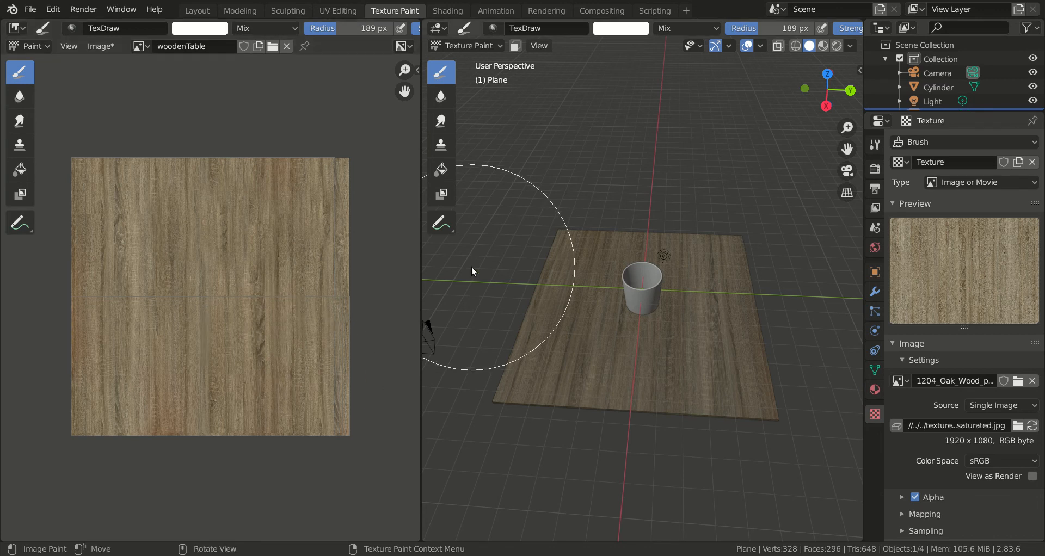
Check the painted tabletop from another angle and save the woodenTable image
mouse_move(681, 173)
middle_mouse_down()
mouse_move(666, 159)
mouse_move(602, 159)
mouse_move(578, 171)
mouse_move(610, 204)
mouse_move(654, 197)
mouse_move(664, 154)
mouse_move(628, 182)
mouse_move(658, 206)
mouse_move(636, 159)
middle_mouse_up()
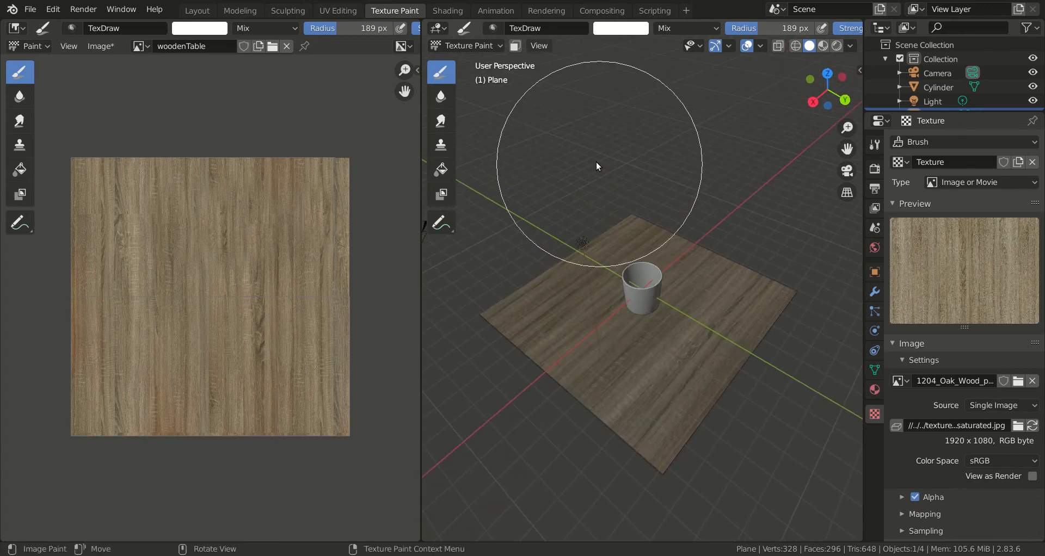
left_click(101, 48)
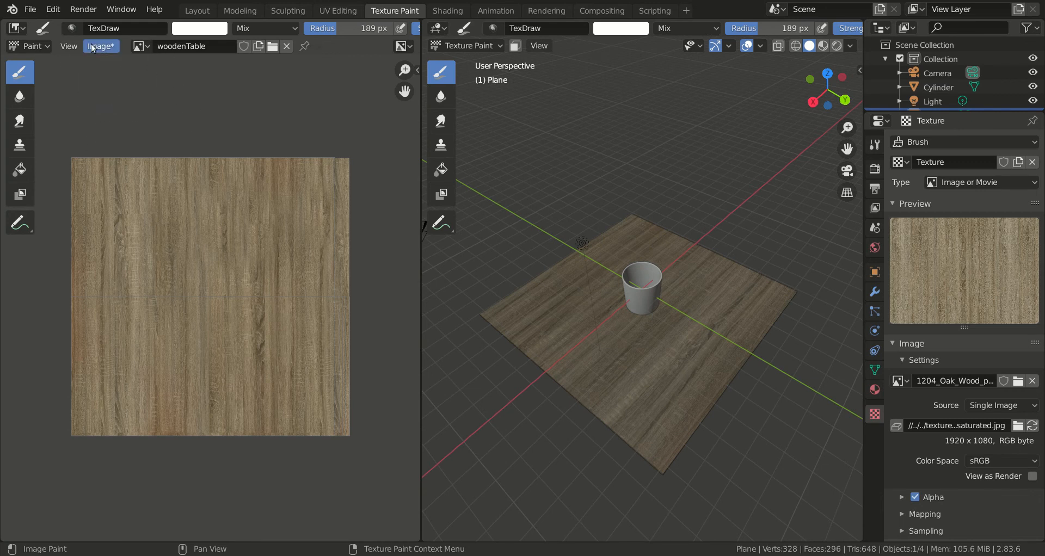
left_click(104, 48)
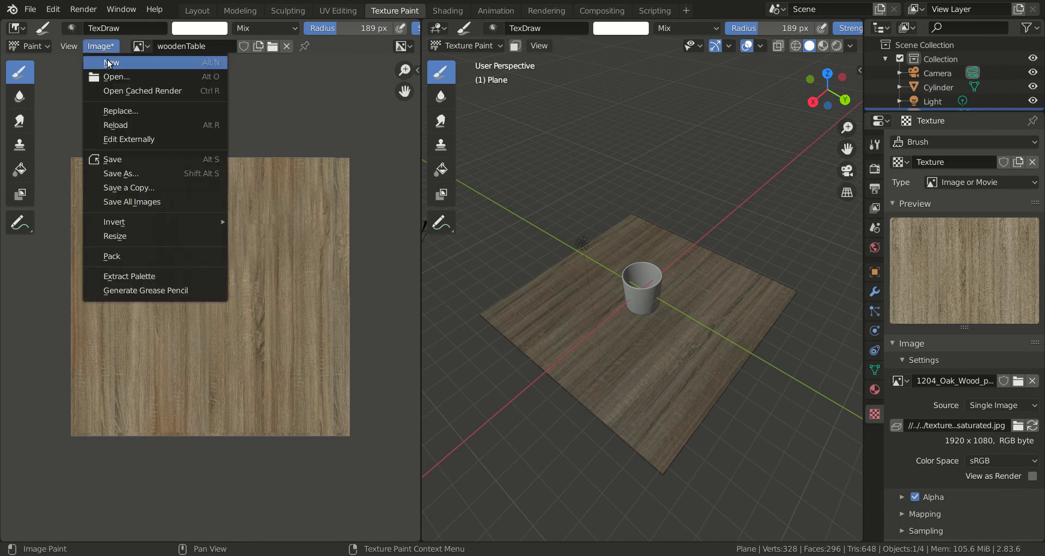
left_click(124, 159)
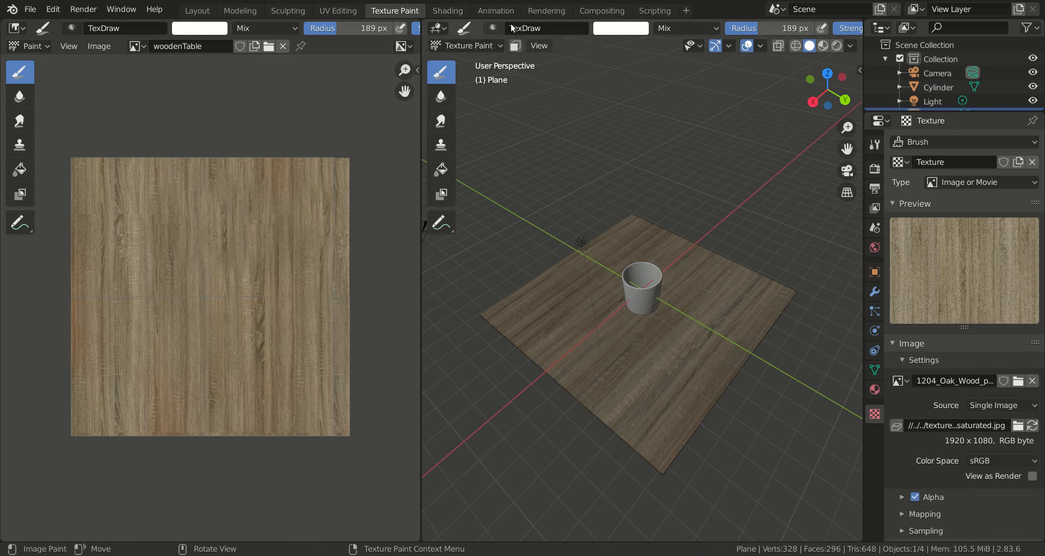
Switch to the Layout workspace, view the table from different angles and open the Preferences
left_click(197, 11)
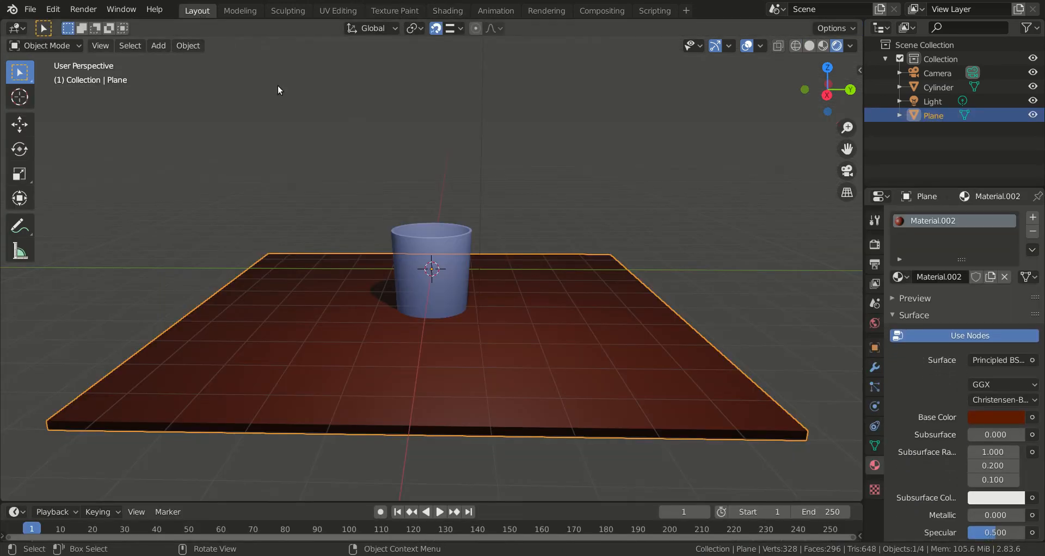
mouse_move(485, 182)
middle_mouse_down()
mouse_move(480, 221)
mouse_move(471, 181)
mouse_move(438, 181)
mouse_move(484, 178)
mouse_move(462, 172)
mouse_move(478, 185)
middle_mouse_up()
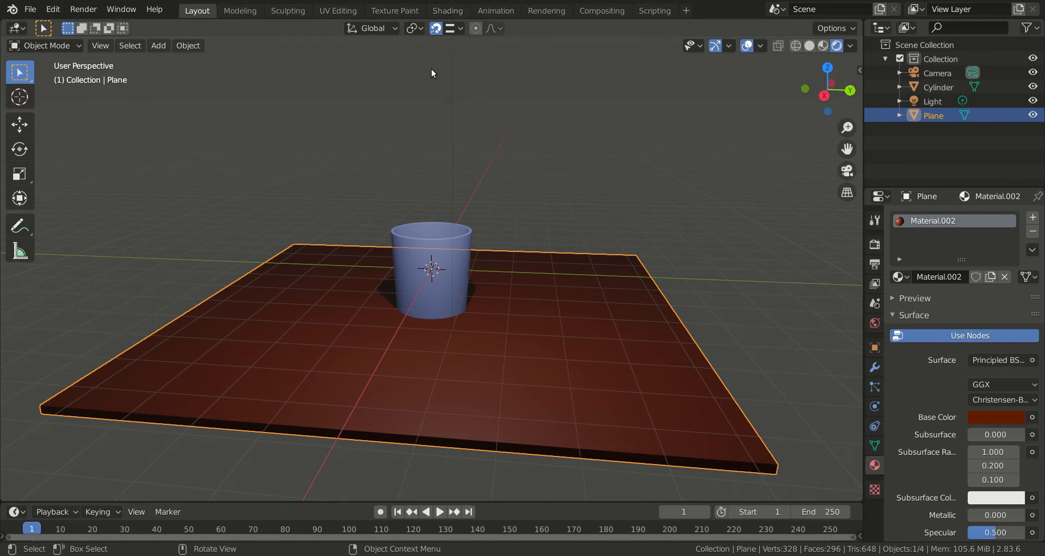
middle_click_drag(413, 125, 422, 144)
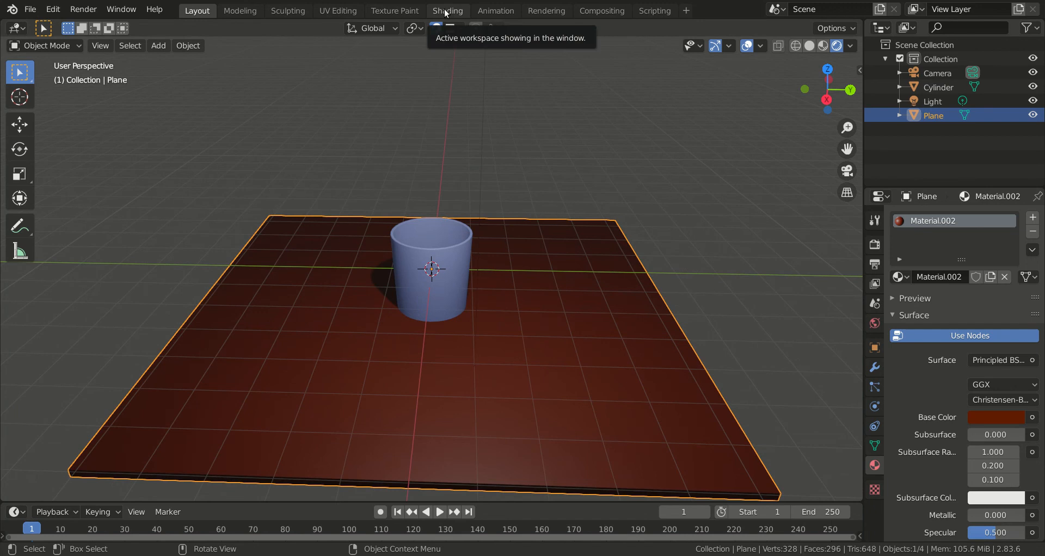
left_click(32, 9)
mouse_move(53, 8)
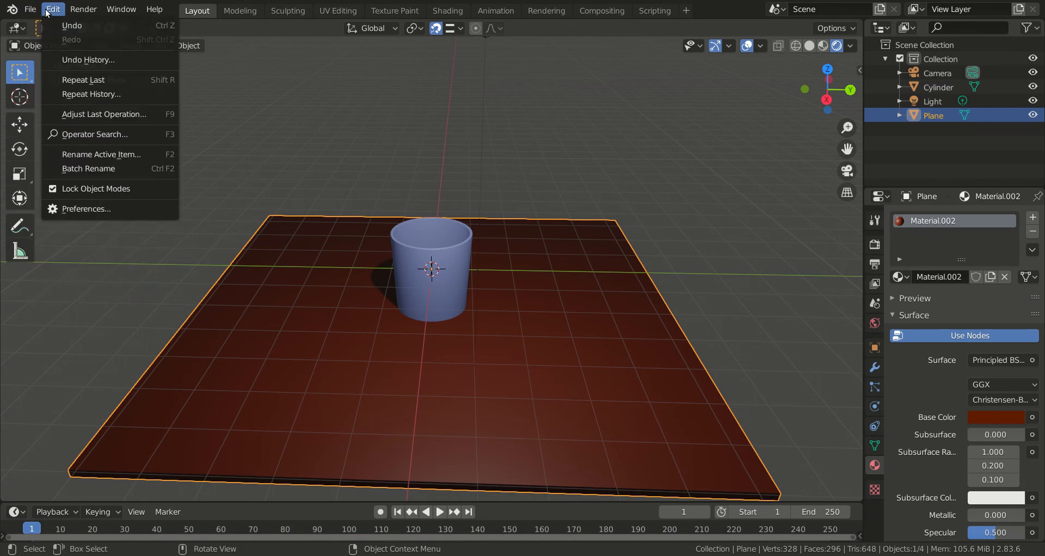
left_click(91, 207)
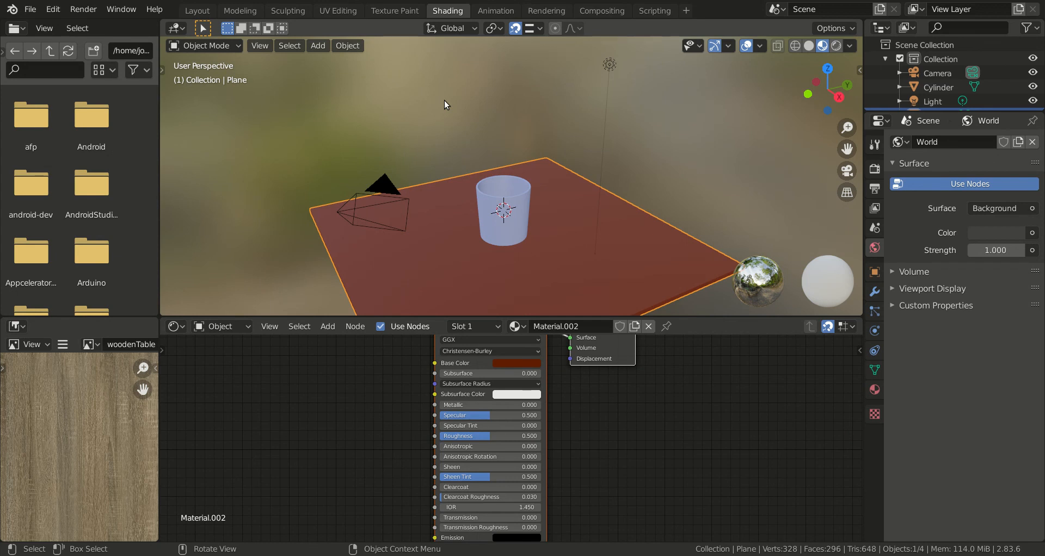
Select the table material's Principled BSDF node and add an Image Texture setup with Mapping and Texture Coordinate nodes
middle_click_drag(599, 427, 661, 483)
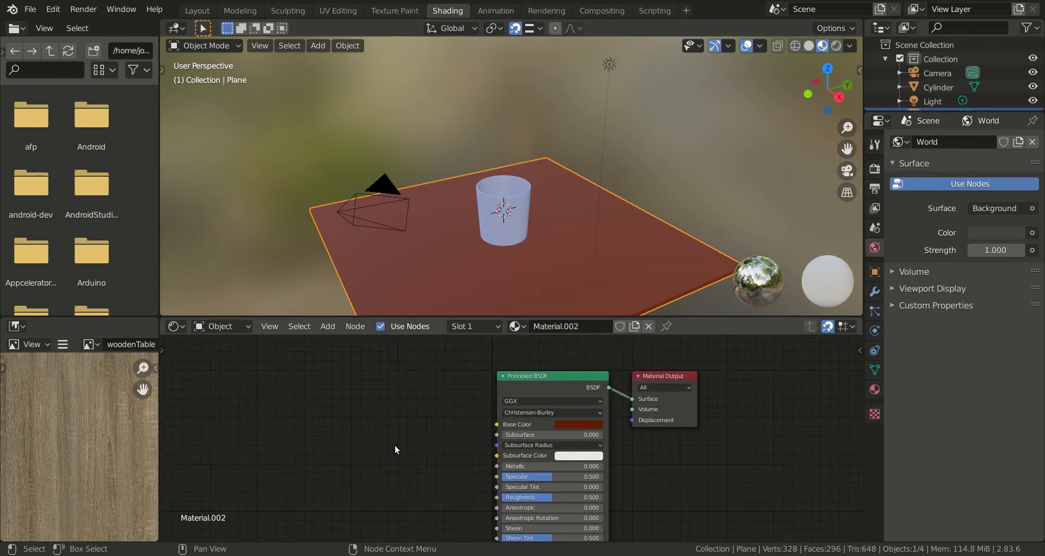
left_click(516, 374)
middle_click_drag(414, 365, 436, 366)
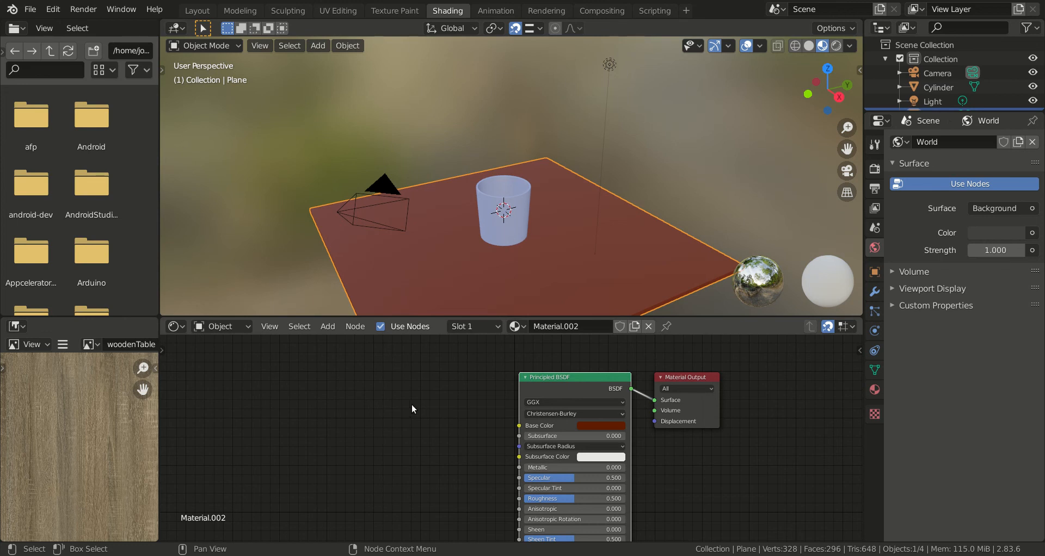
key("ctrl+t")
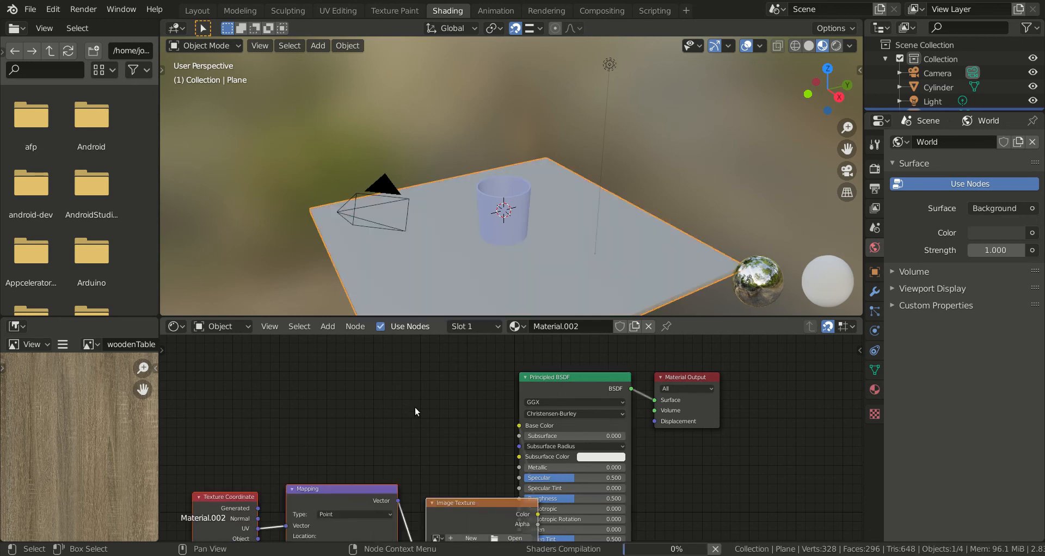
Line up the three texture nodes beside the Principled BSDF and assign the woodenTable image to the Image Texture node
scroll(436, 452, "down", 1)
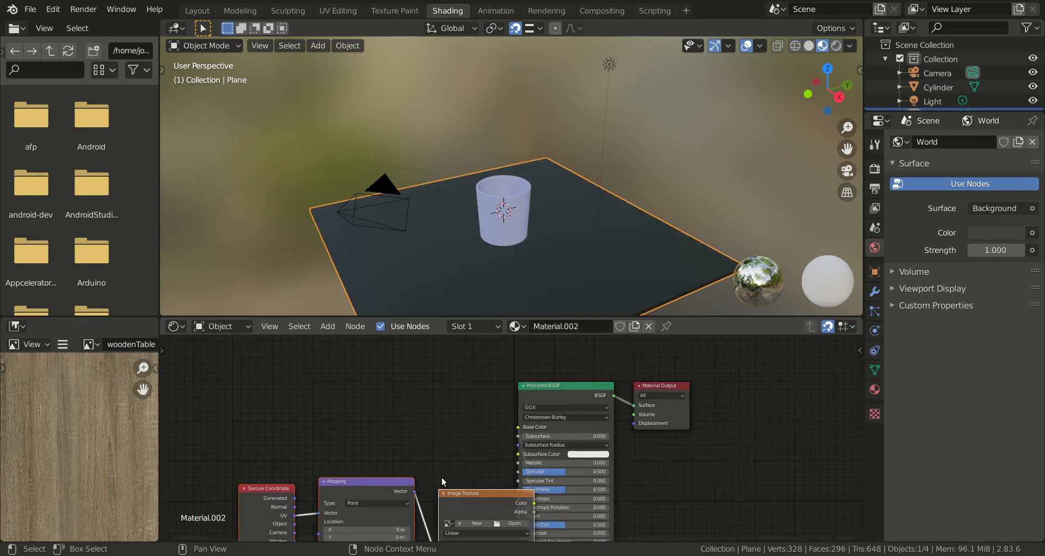
left_click_drag(451, 493, 403, 386)
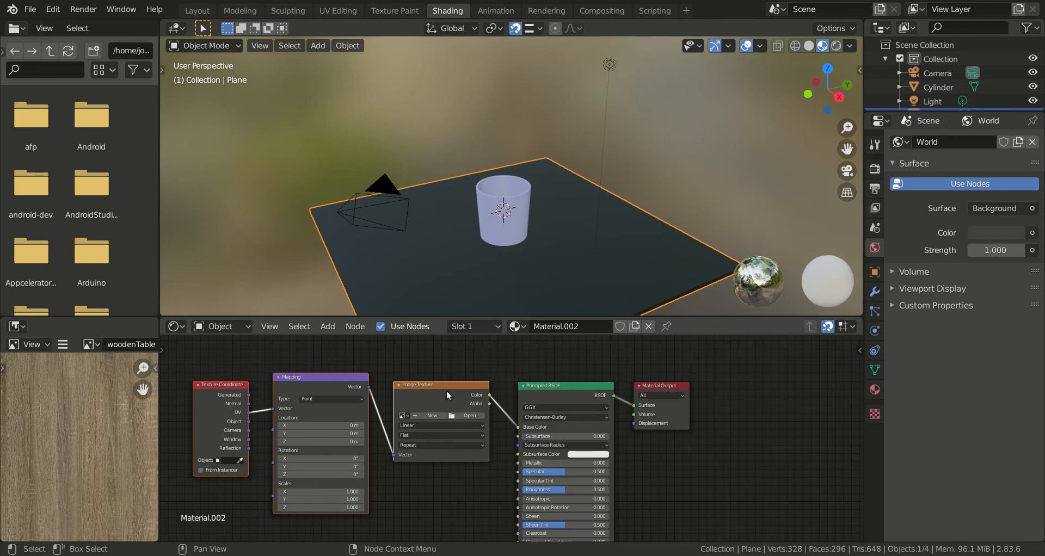
left_click_drag(456, 383, 451, 379)
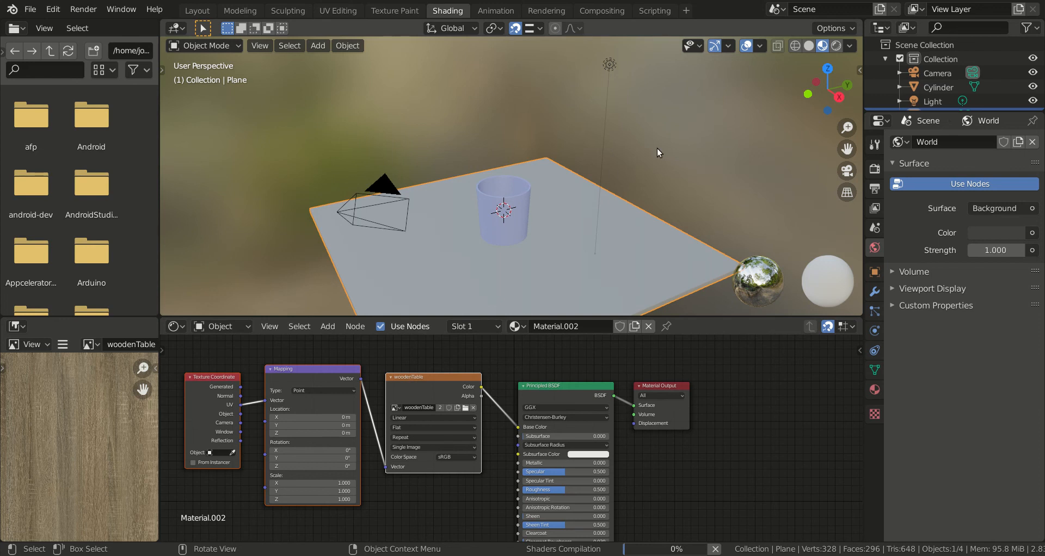
Set the viewport shading to Rendered and inspect the wood texture on the table around the cup
mouse_move(650, 145)
middle_mouse_down()
mouse_move(636, 138)
mouse_move(598, 161)
mouse_move(608, 202)
mouse_move(687, 162)
mouse_move(704, 128)
mouse_move(600, 148)
mouse_move(607, 172)
middle_mouse_up()
left_click(836, 46)
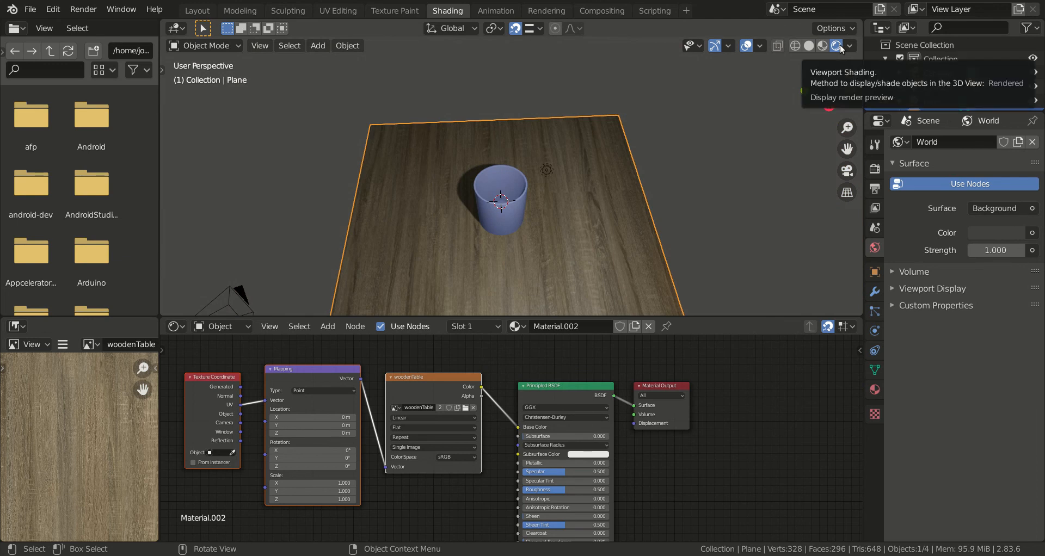
middle_click_drag(721, 231, 767, 191)
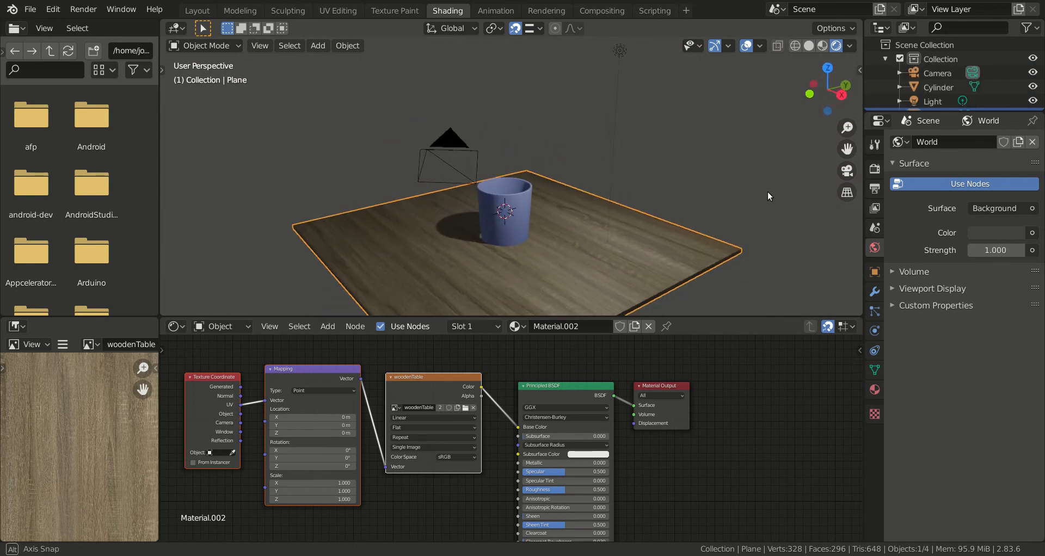
Return to the Layout workspace, deselect the table and view it from another side
left_click(197, 10)
left_click(534, 140)
middle_click_drag(535, 140, 680, 131)
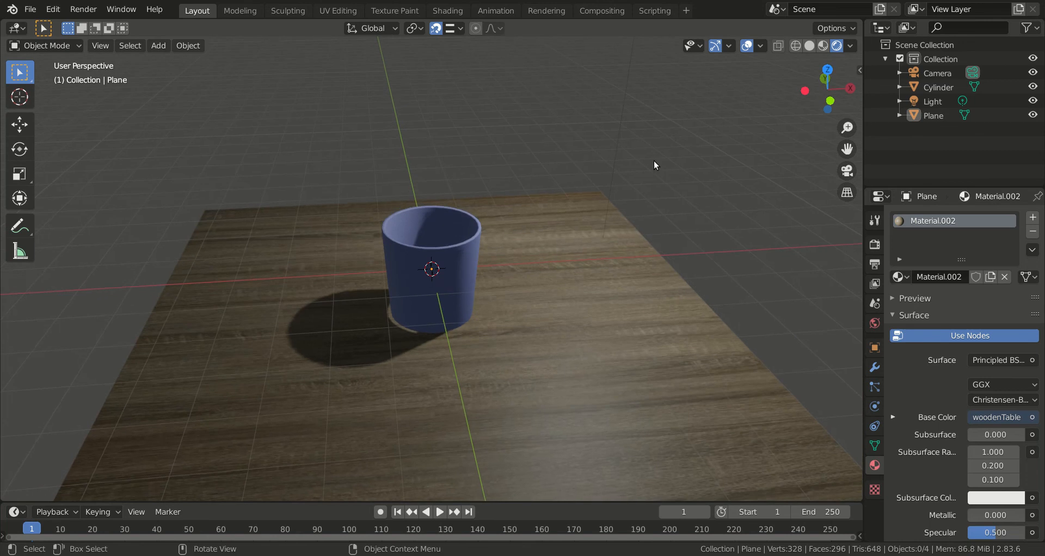
Try roughness values of 0.790 and 1.000 on the table material and settle on 0.607
scroll(919, 431, "down", 6)
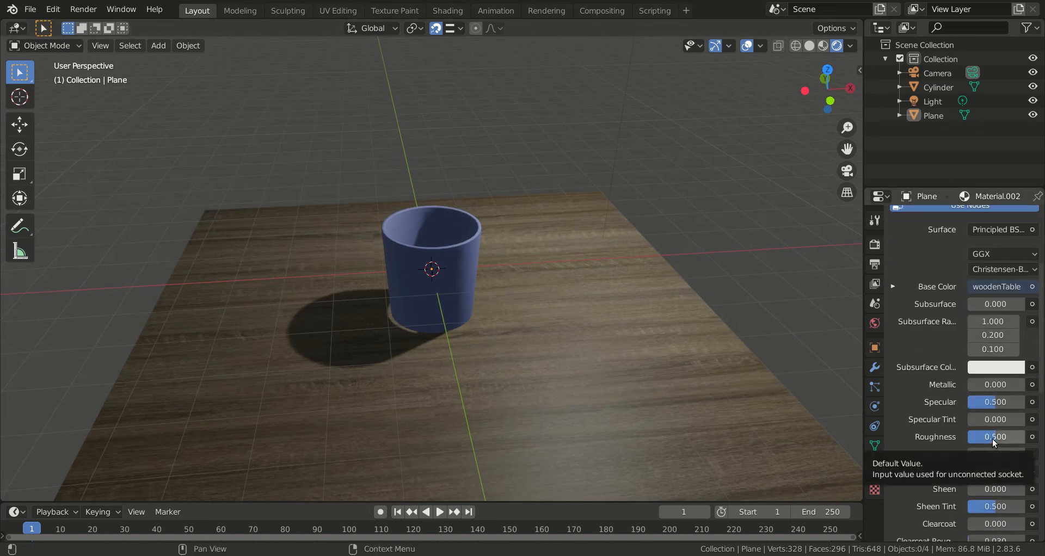
mouse_move(992, 438)
left_mouse_down()
mouse_move(974, 438)
mouse_move(1007, 439)
left_mouse_up()
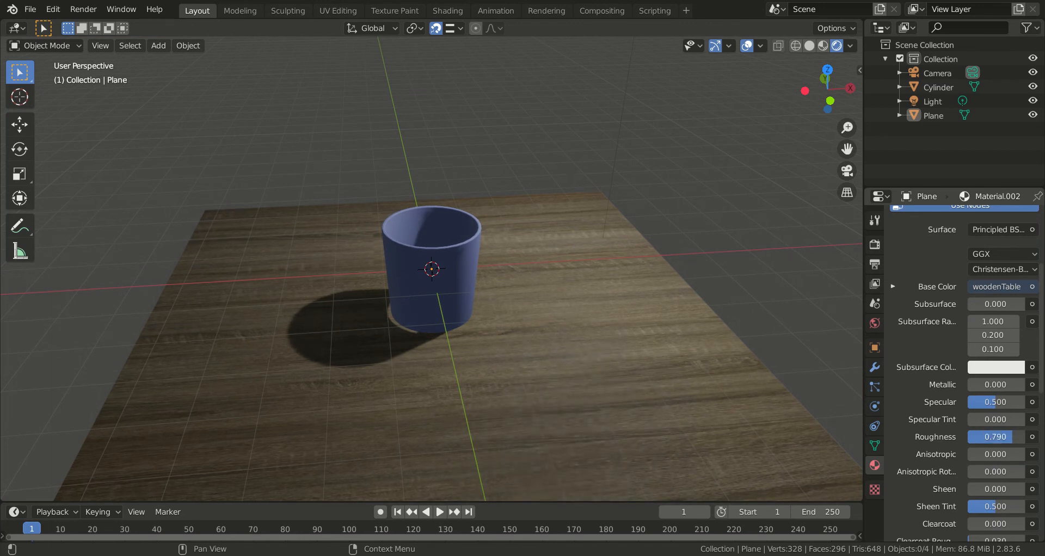
mouse_move(713, 370)
middle_mouse_down()
mouse_move(765, 439)
mouse_move(713, 357)
middle_mouse_up()
left_click_drag(1006, 439, 1018, 440)
mouse_move(590, 438)
middle_mouse_down()
mouse_move(583, 474)
mouse_move(600, 390)
mouse_move(602, 409)
mouse_move(564, 436)
mouse_move(594, 445)
mouse_move(597, 468)
mouse_move(601, 424)
middle_mouse_up()
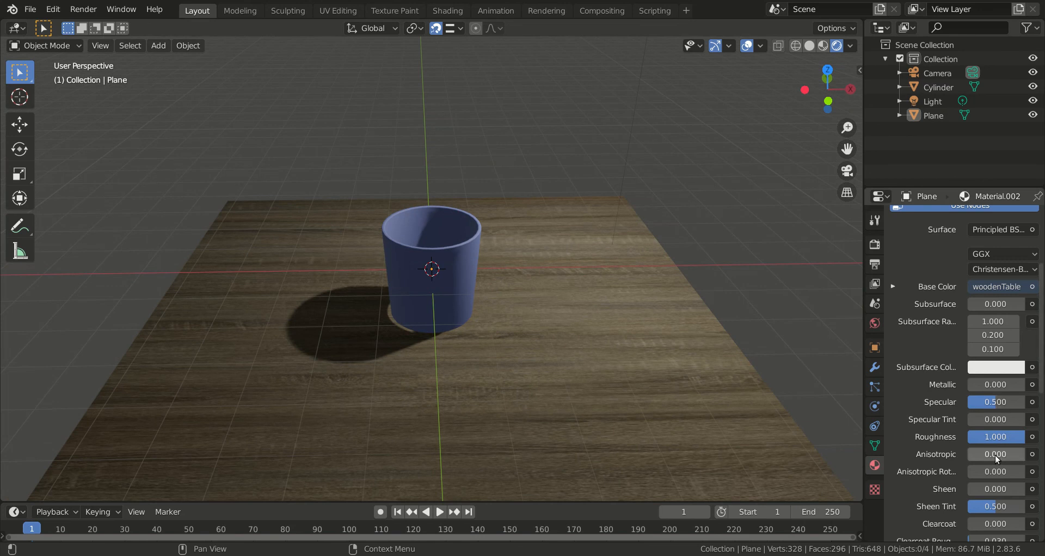
left_click_drag(999, 439, 972, 438)
middle_click_drag(747, 418, 533, 272)
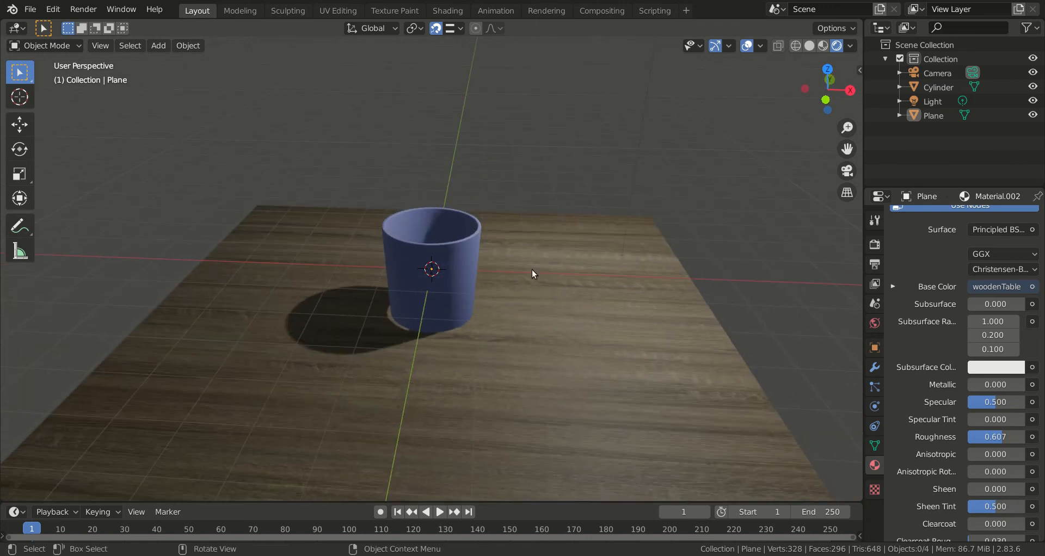
Select the cup, inspect it up close and set the render engine to Eevee
left_click(451, 238)
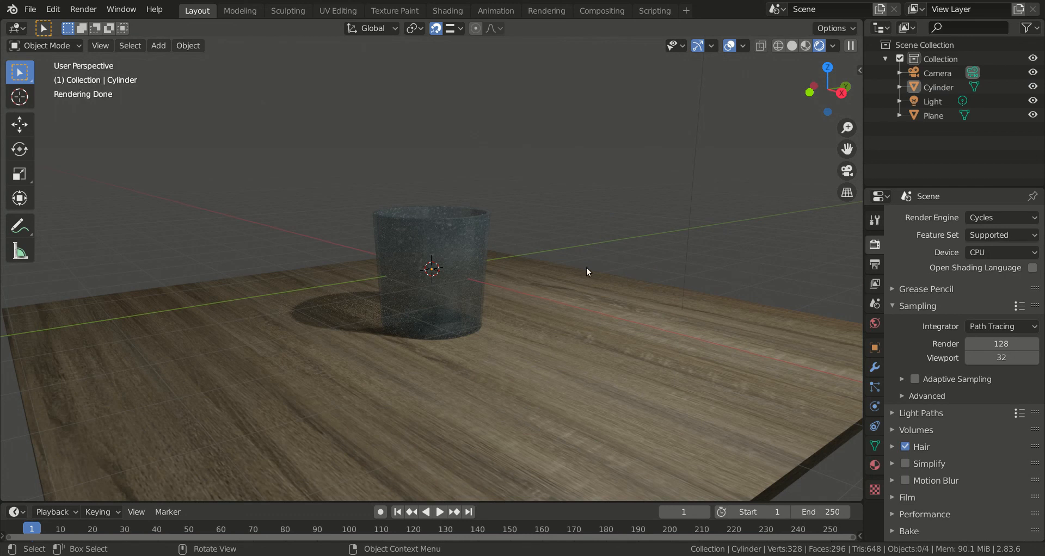
scroll(505, 274, "up", 3)
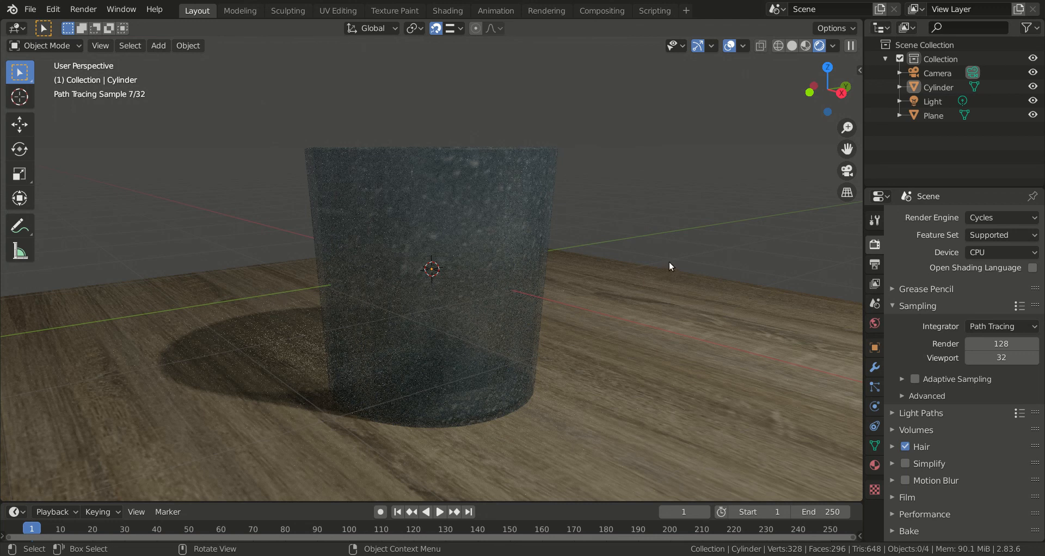
left_click(985, 217)
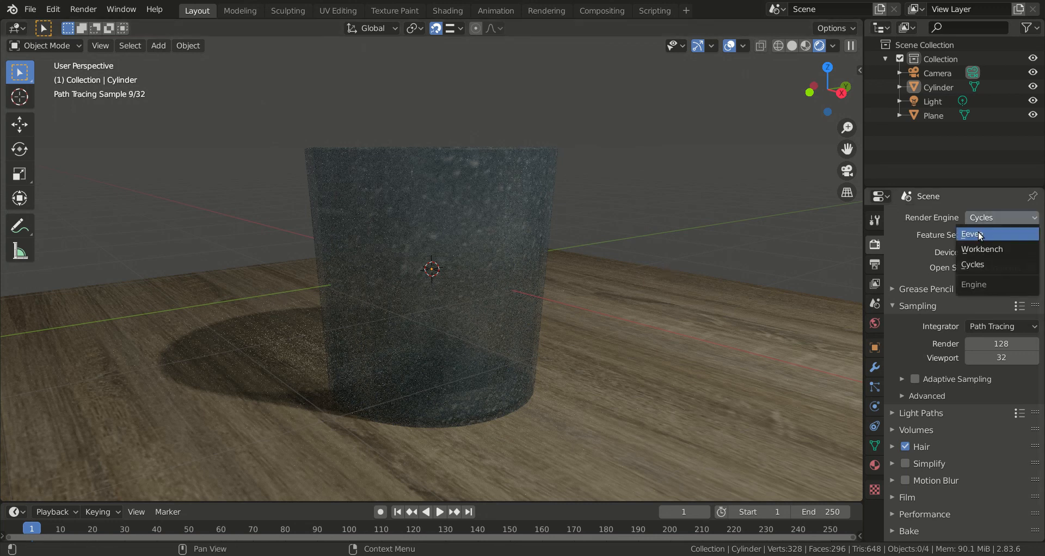
left_click(980, 234)
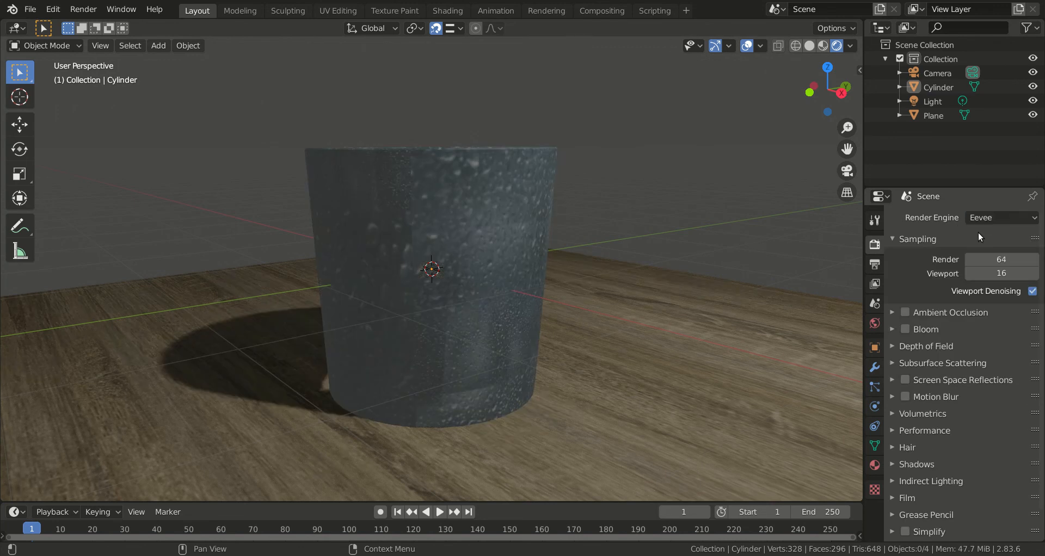
Switch the scene's render engine to Cycles
scroll(563, 195, "down", 2)
mouse_move(563, 197)
middle_mouse_down()
mouse_move(566, 259)
mouse_move(571, 197)
middle_mouse_up()
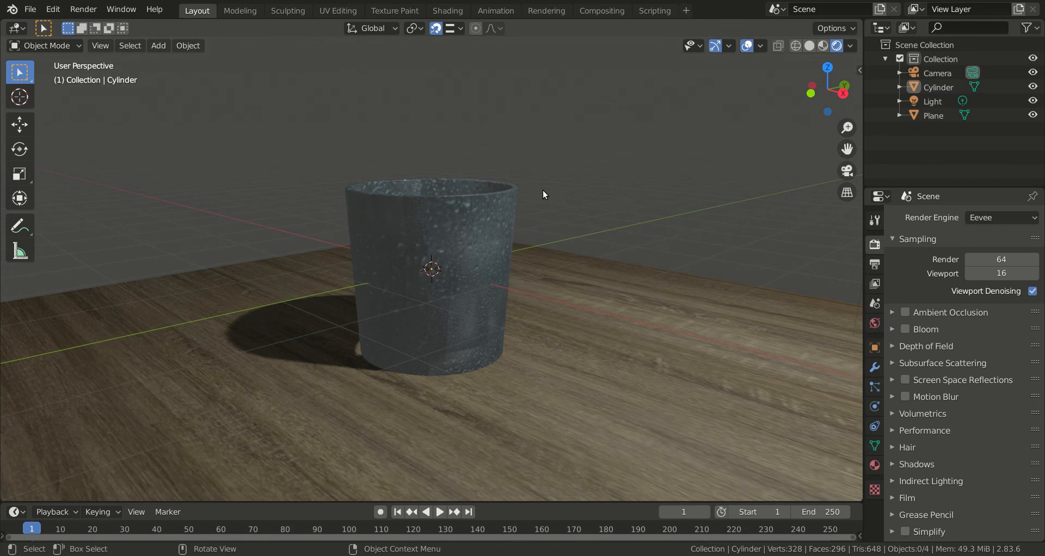
left_click(998, 220)
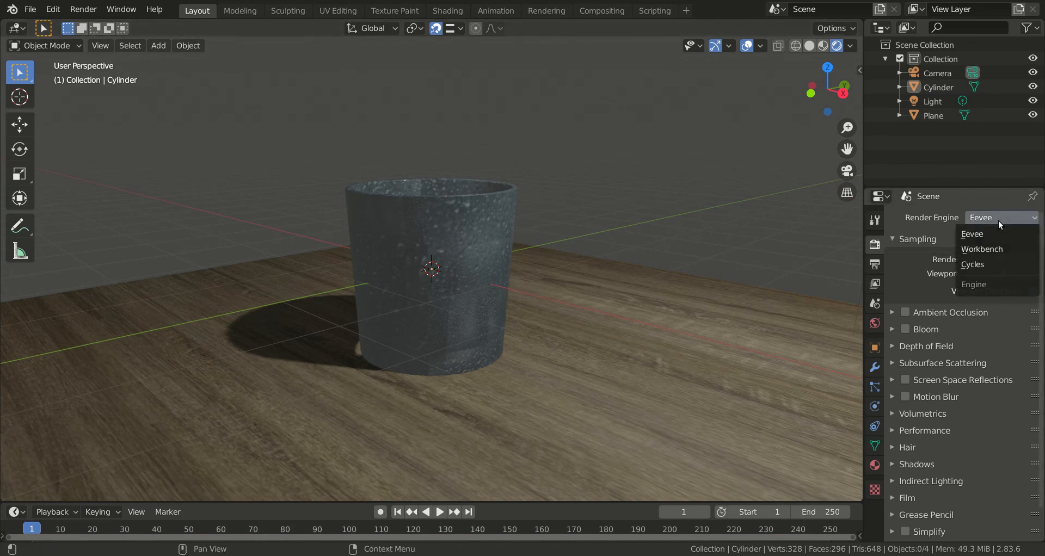
left_click(992, 264)
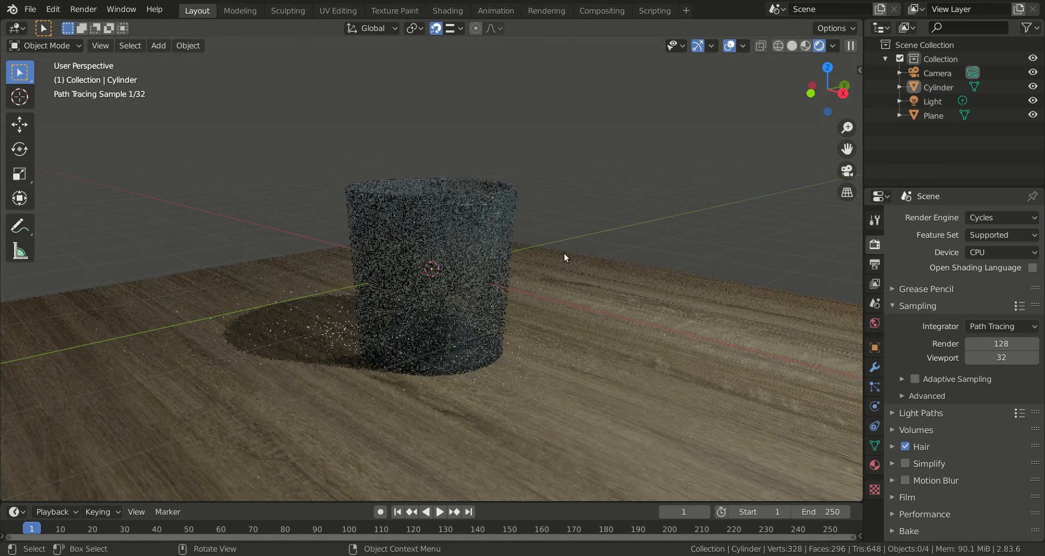
Open the Shading workspace and rearrange the cup material's Principled, Glass, Transparent, Mix Shader and Material Output nodes into a clear layout
left_click(448, 11)
left_click_drag(536, 409, 530, 447)
left_click_drag(556, 372, 587, 485)
left_click_drag(502, 345, 578, 376)
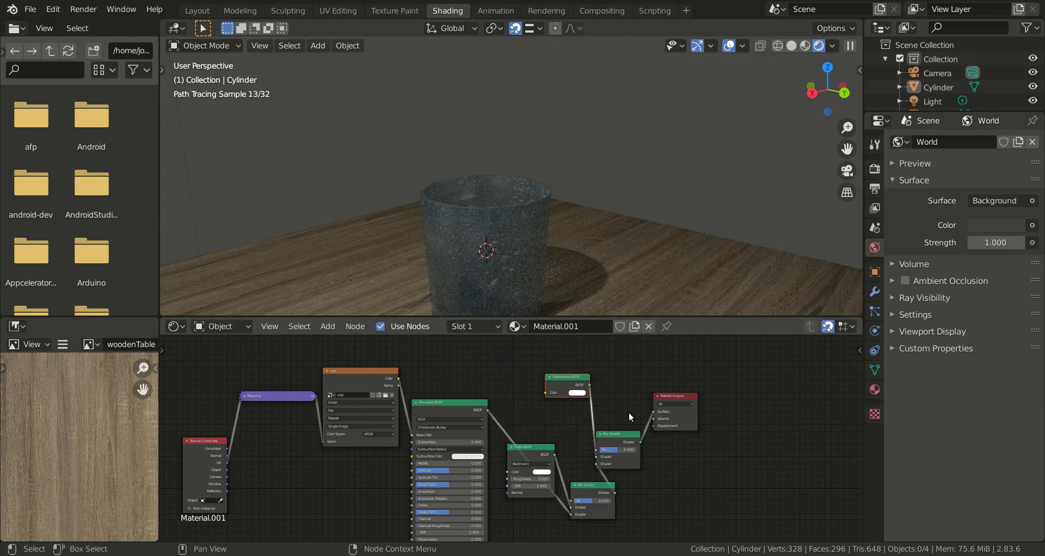
left_click_drag(681, 397, 711, 384)
left_click_drag(614, 432, 645, 417)
left_click_drag(593, 486, 606, 472)
left_click_drag(543, 452, 539, 485)
left_click_drag(608, 475, 577, 437)
left_click_drag(529, 492, 503, 351)
left_click_drag(460, 405, 461, 423)
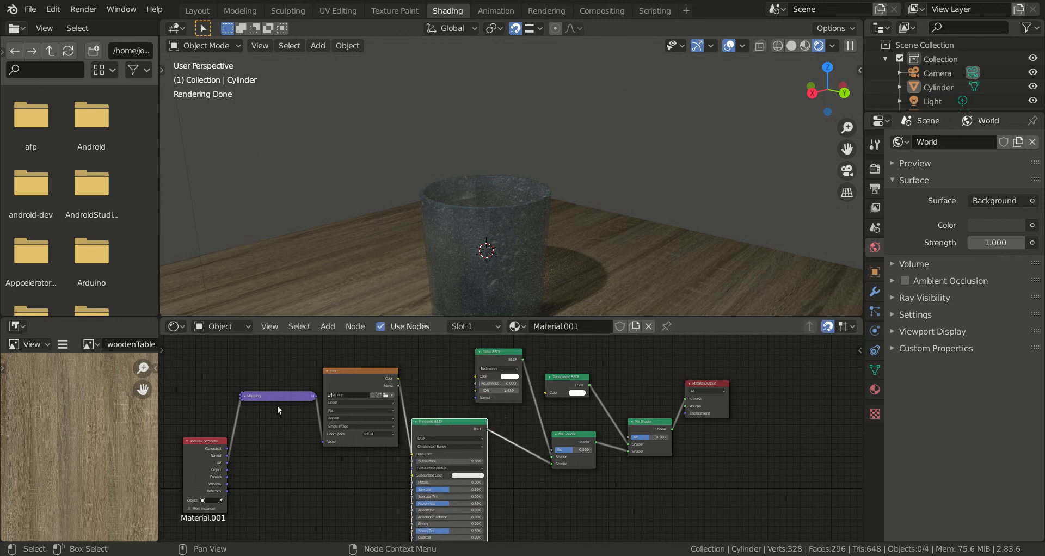
Expand the collapsed Mapping node in the cup's material and inspect the node chain
left_click(243, 397)
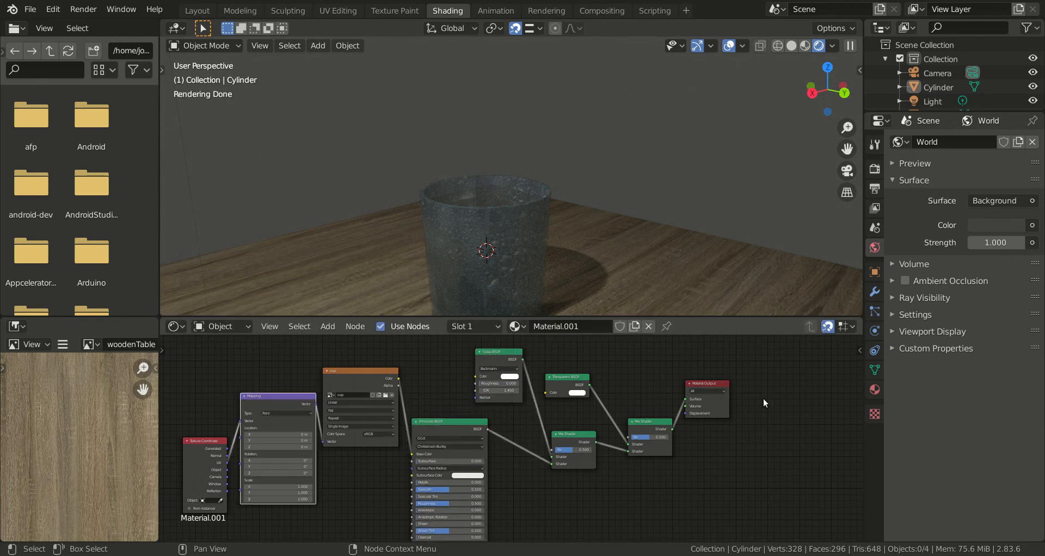
scroll(765, 380, "up", 2)
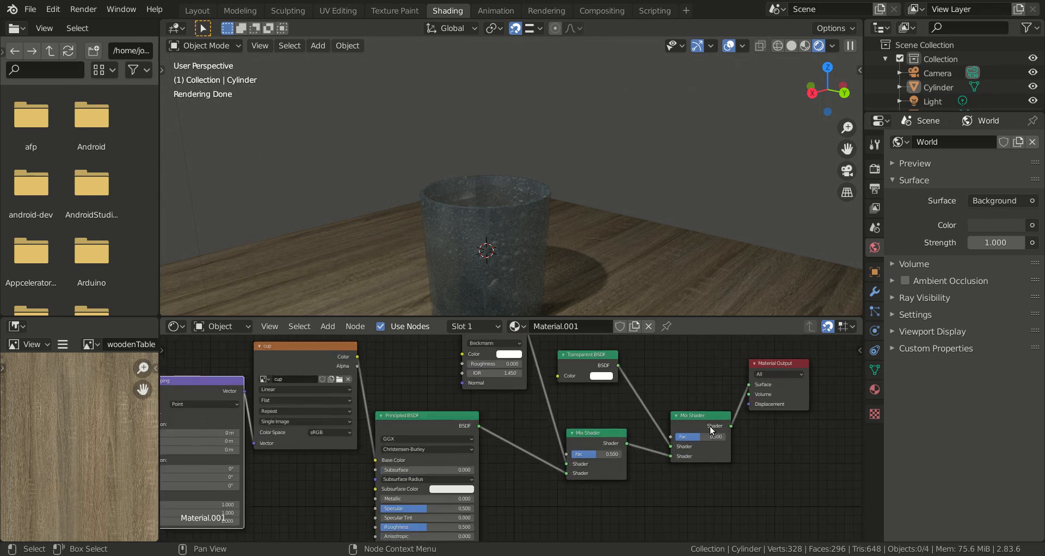
scroll(741, 474, "down", 2)
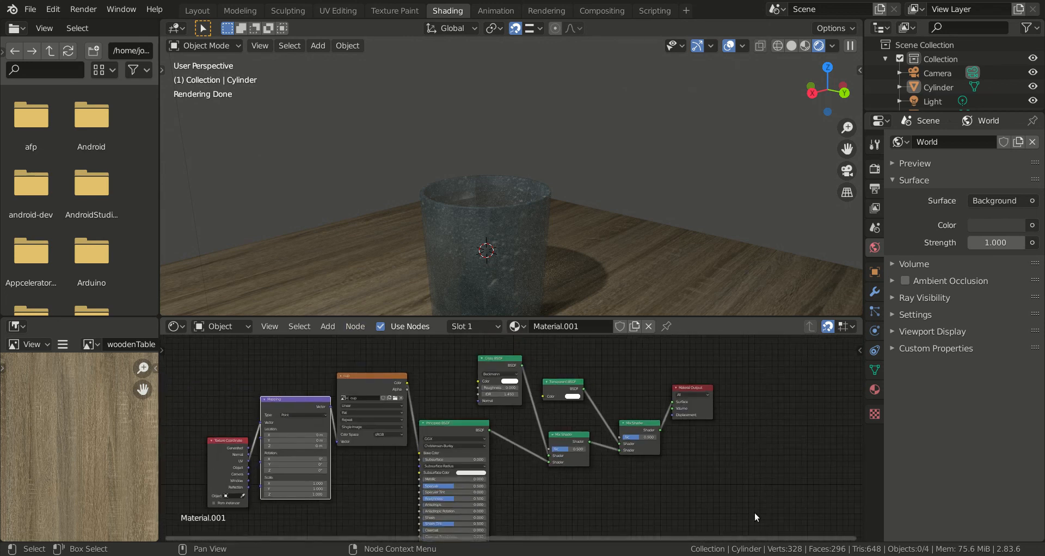
left_click(328, 327)
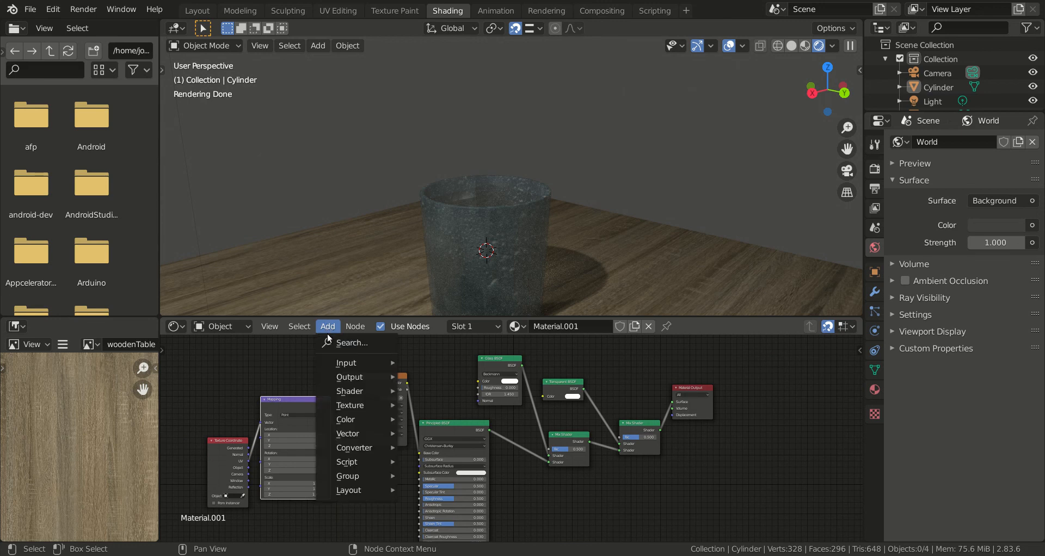
mouse_move(347, 368)
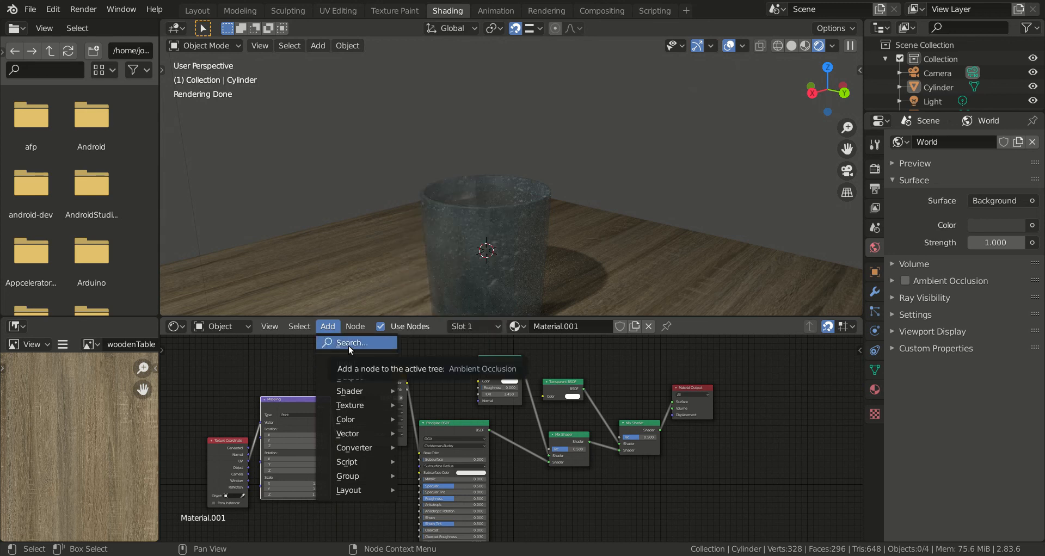
left_click(348, 345)
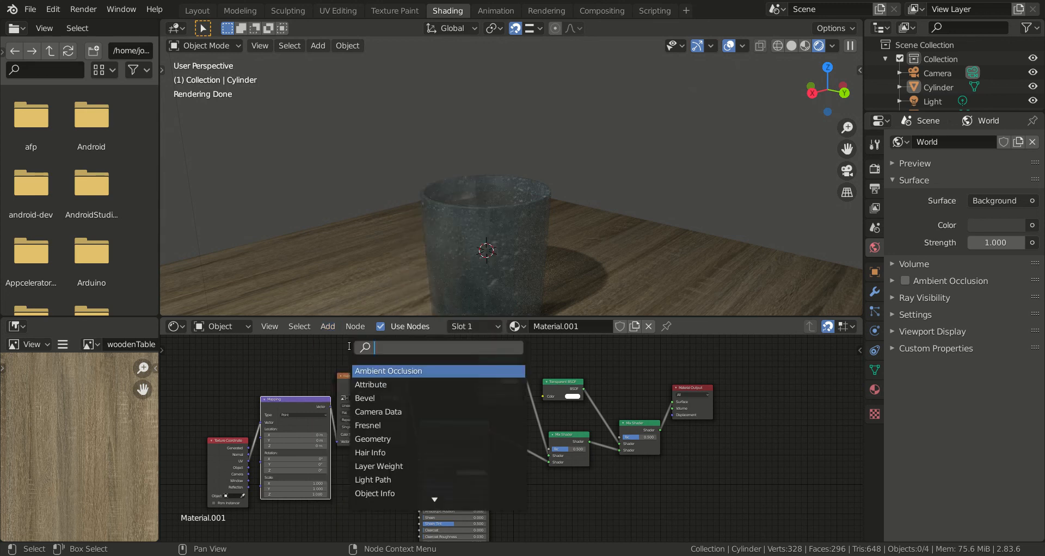
type("mix")
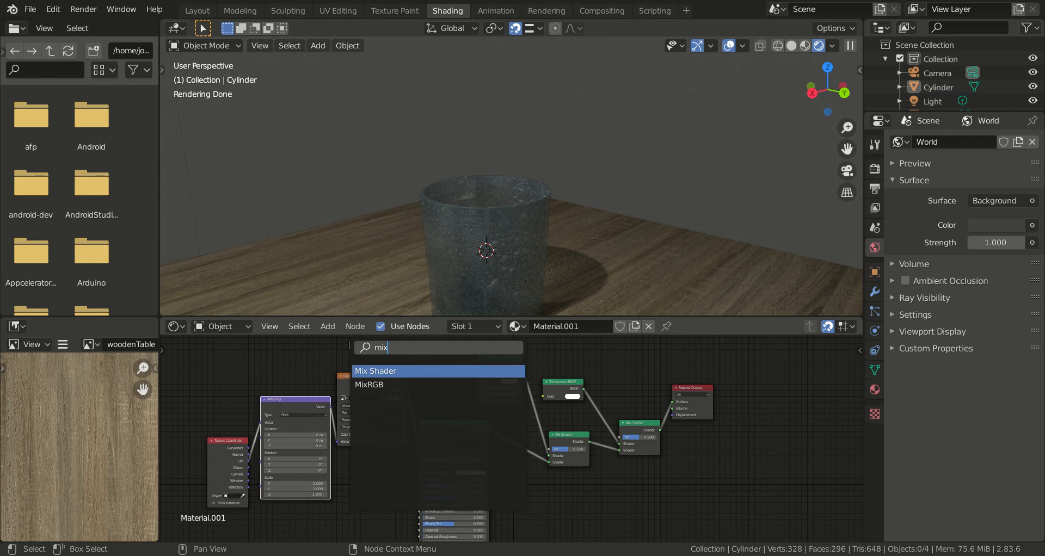
key("Down")
key("Escape")
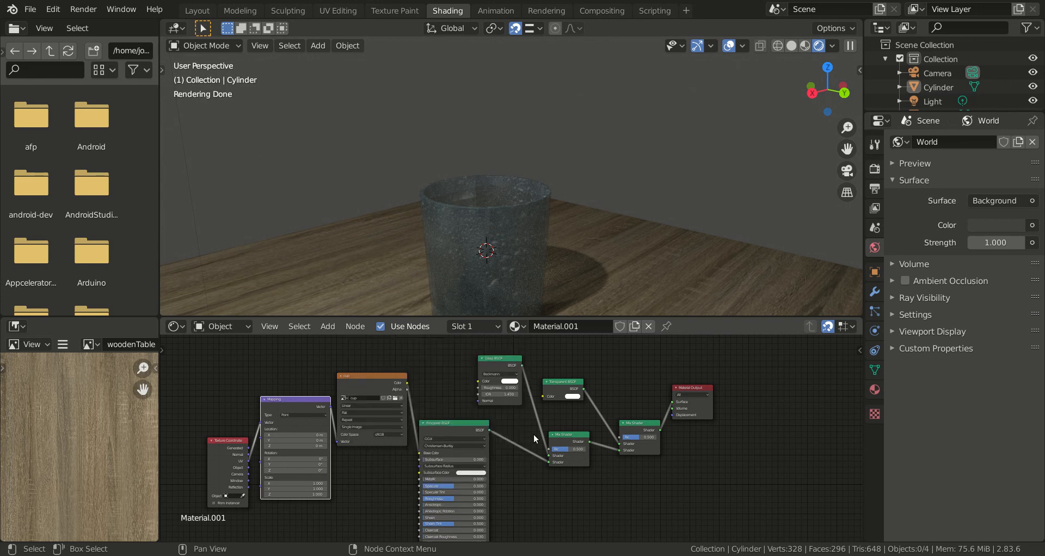
Display the scene's render settings and view the whole table with the cup from farther away
mouse_move(528, 259)
middle_mouse_down()
mouse_move(521, 241)
mouse_move(524, 250)
mouse_move(577, 232)
middle_mouse_up()
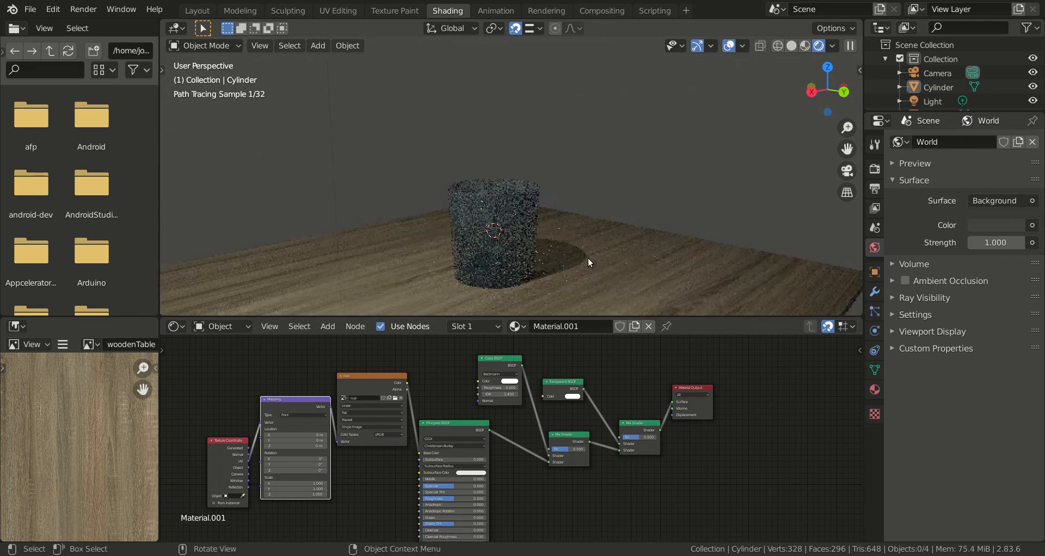
left_click(875, 170)
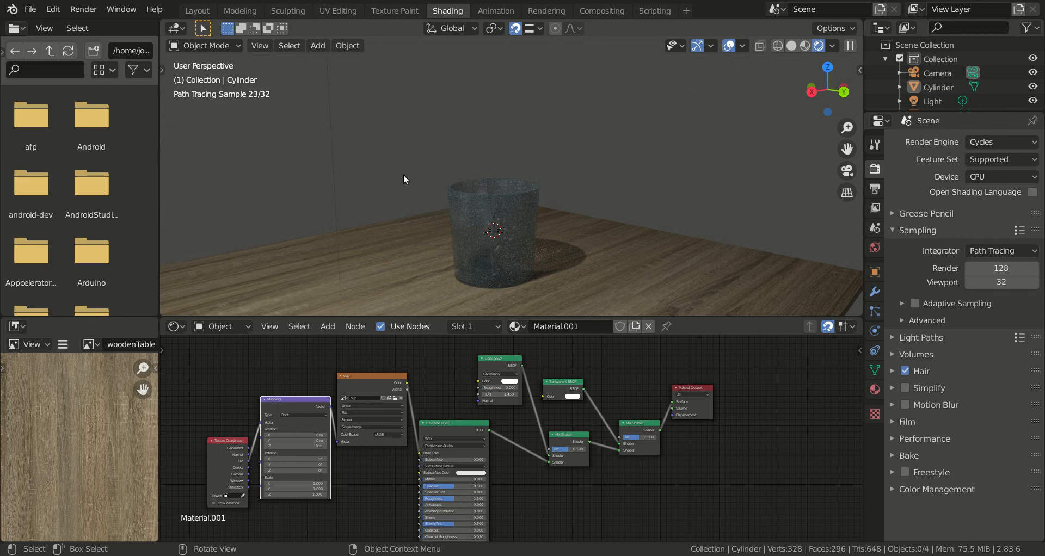
scroll(404, 175, "down", 3)
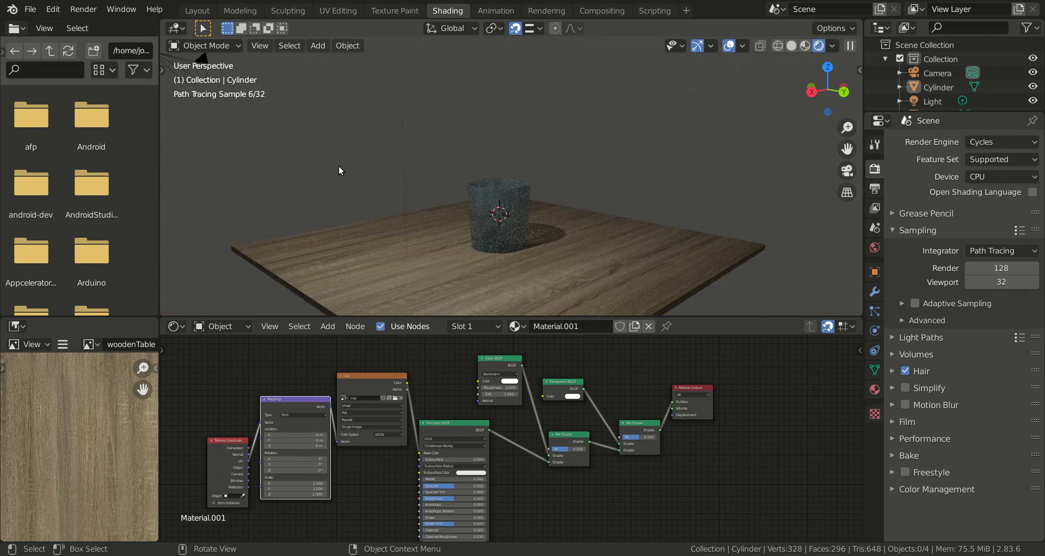